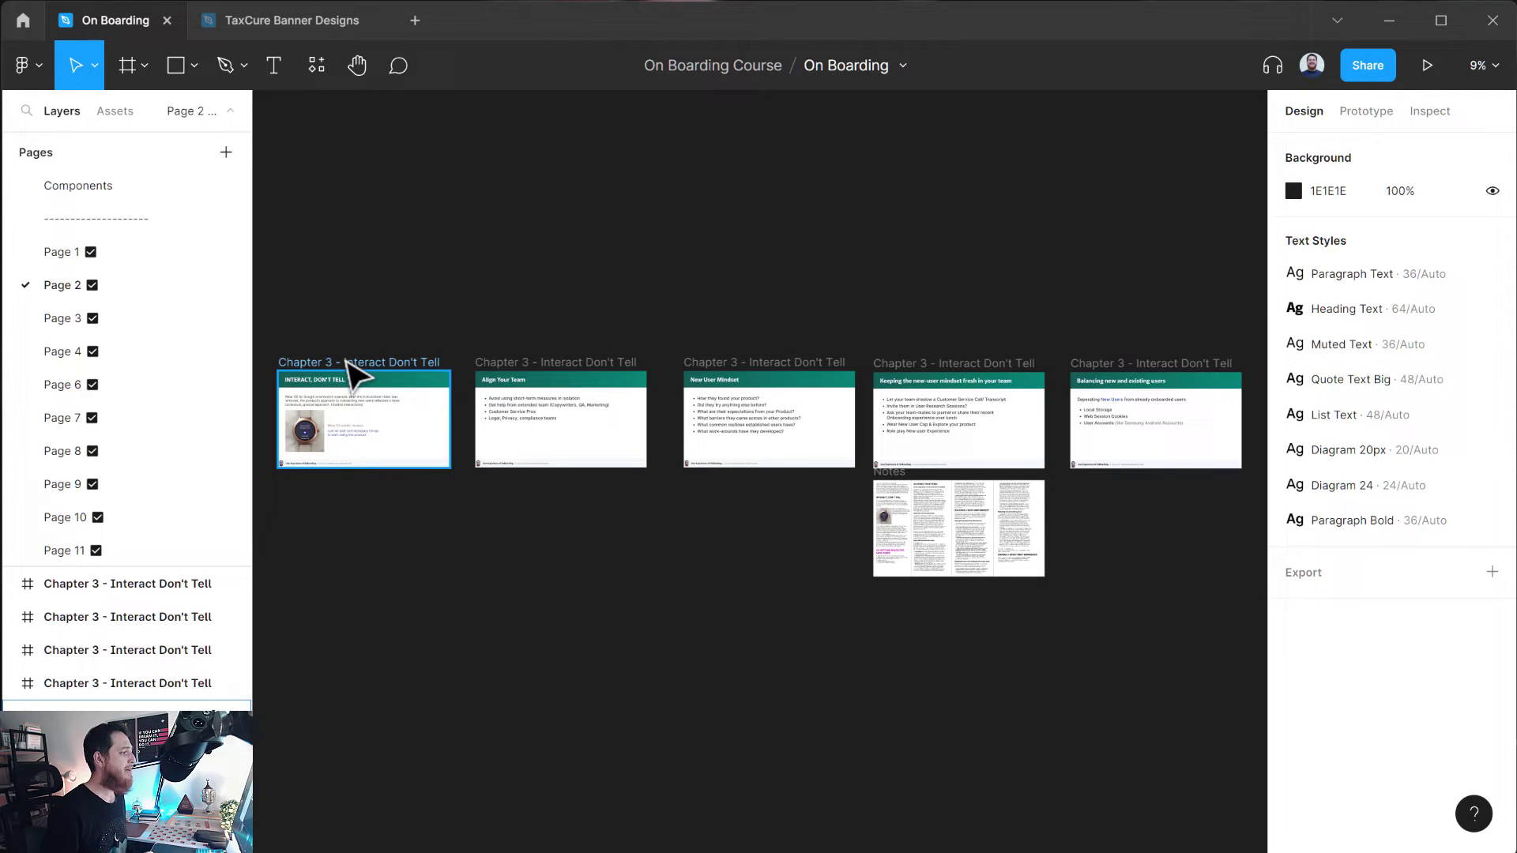
- Select the second Chapter 3 slide and replace the layer search query with 'interact'
{"action": "left_click", "coordinate": [531, 380]}
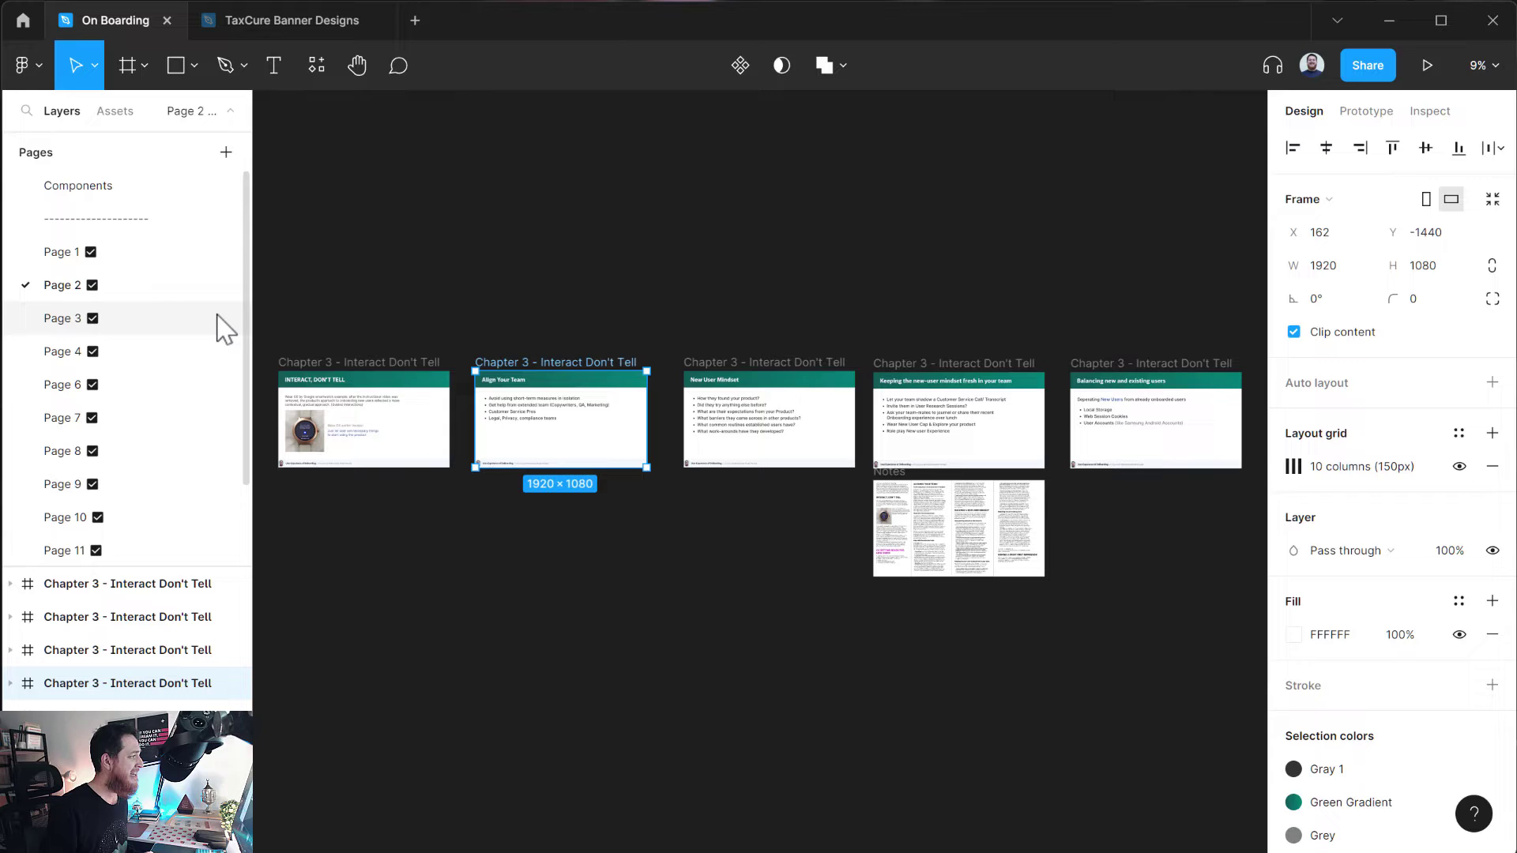
{"action": "left_click", "coordinate": [26, 110]}
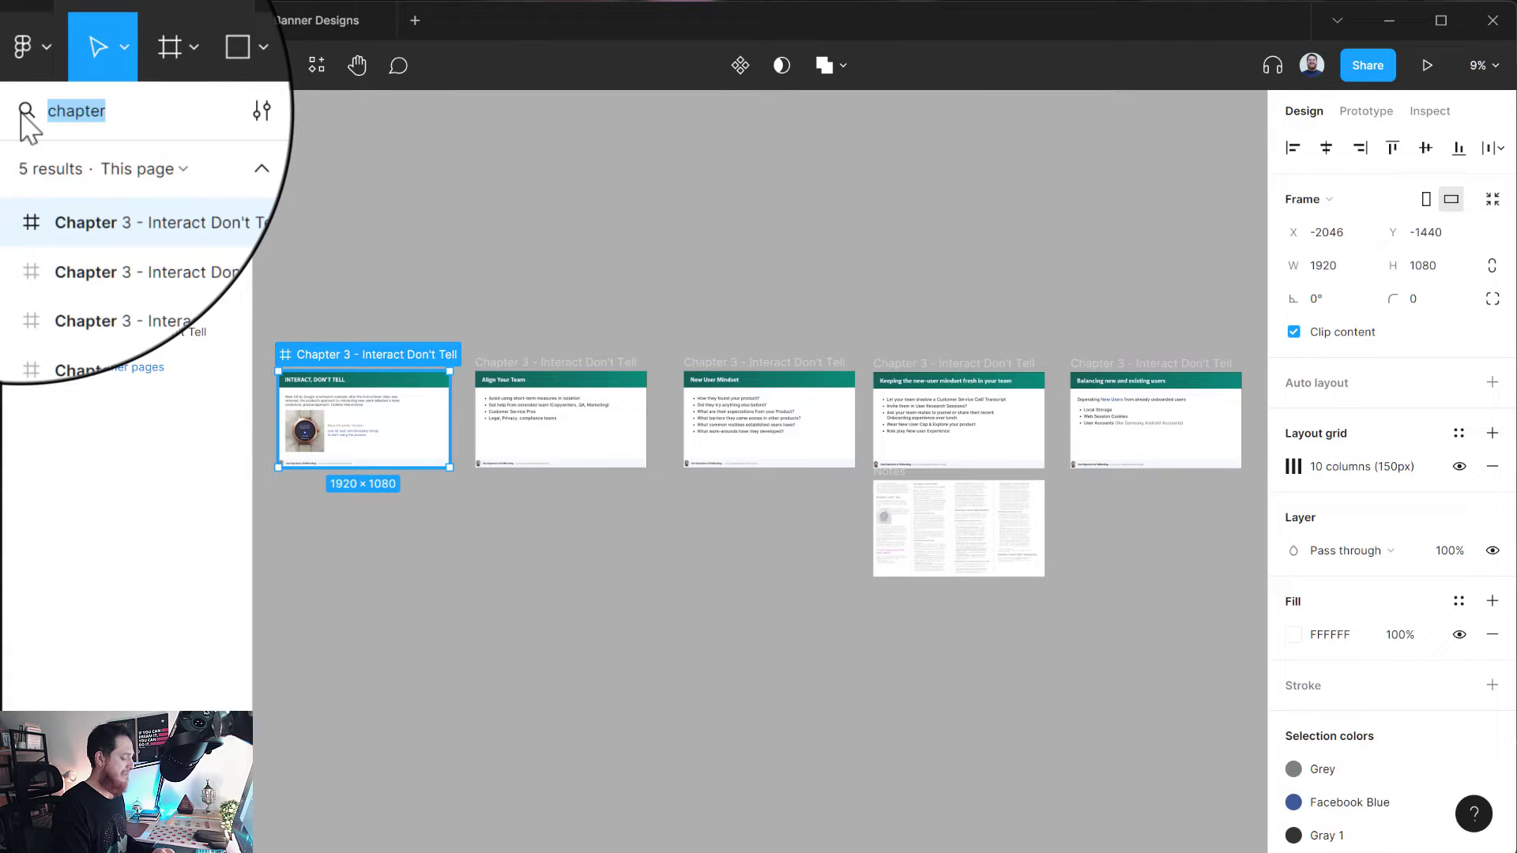
{"action": "key", "text": "BackSpace"}
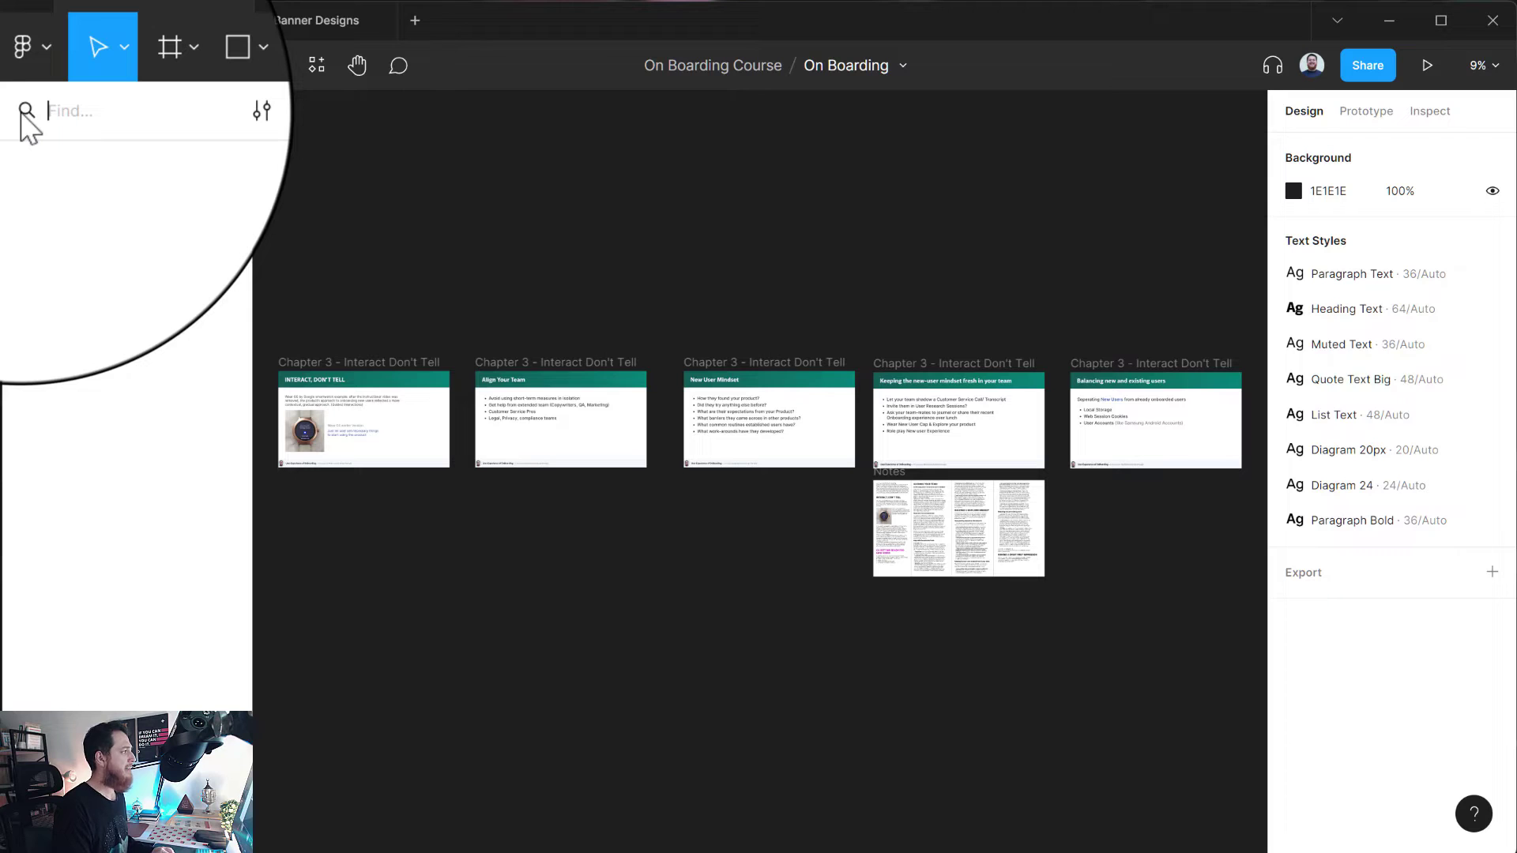
{"action": "type", "text": "interact"}
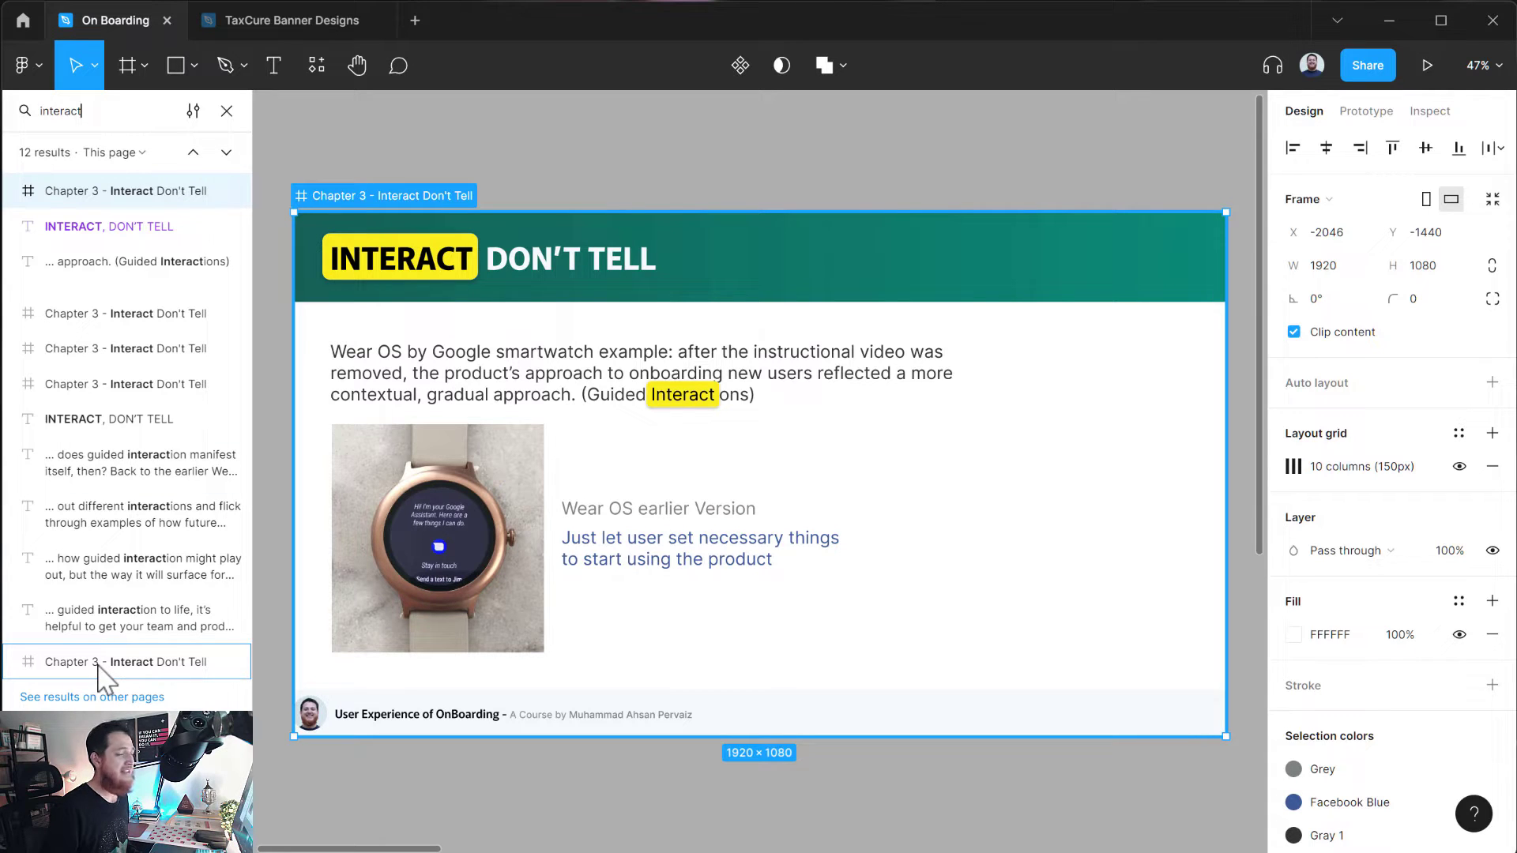
- Filter the 'interact' layer search to Frame / Group results only
{"action": "left_click", "coordinate": [193, 111]}
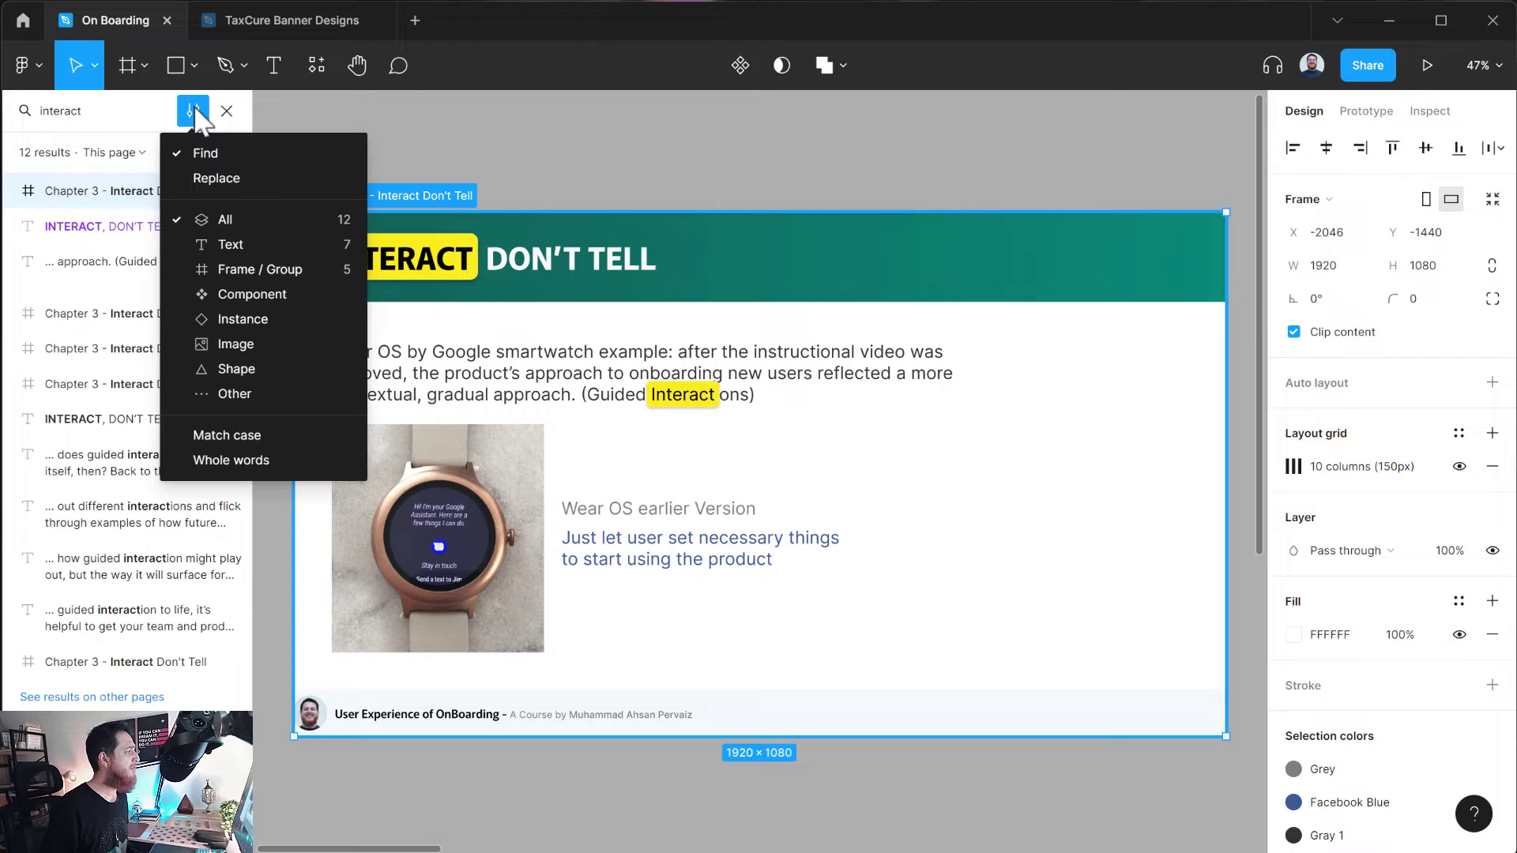
{"action": "left_click", "coordinate": [252, 273]}
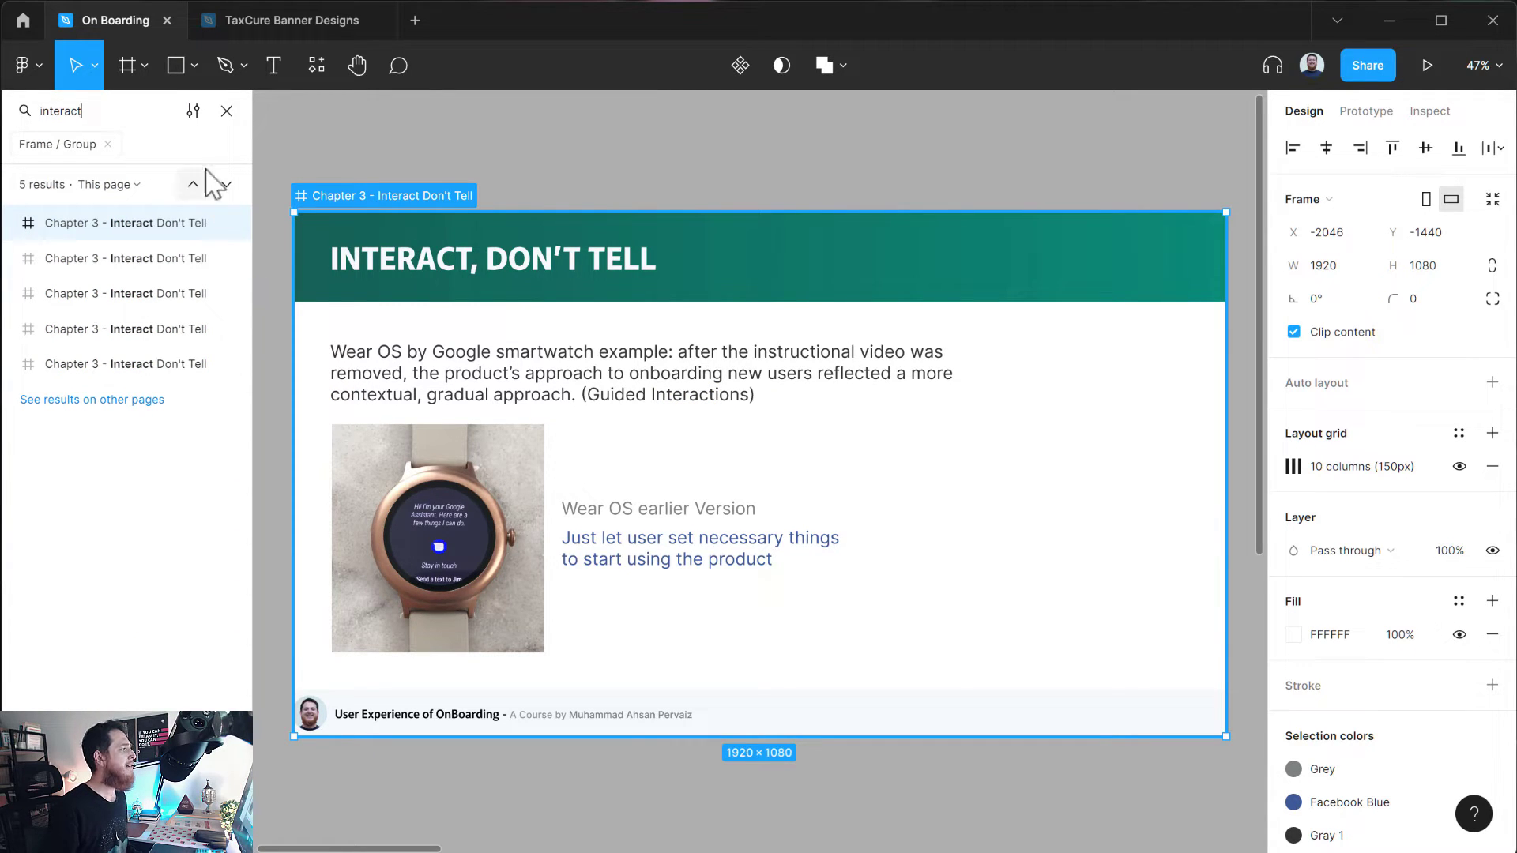
{"action": "left_click", "coordinate": [194, 110]}
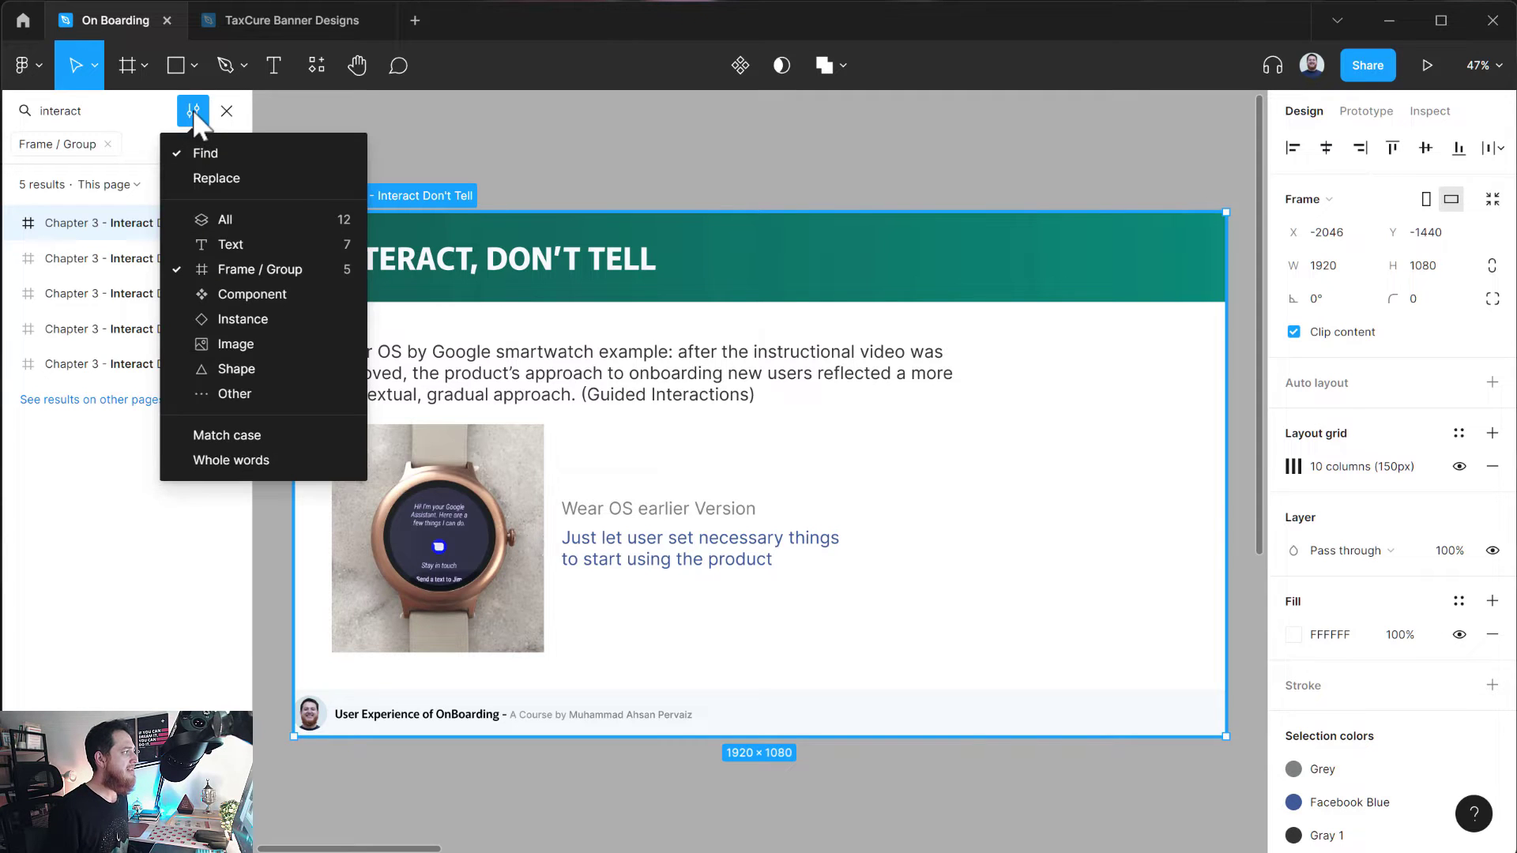
{"action": "left_click", "coordinate": [209, 179]}
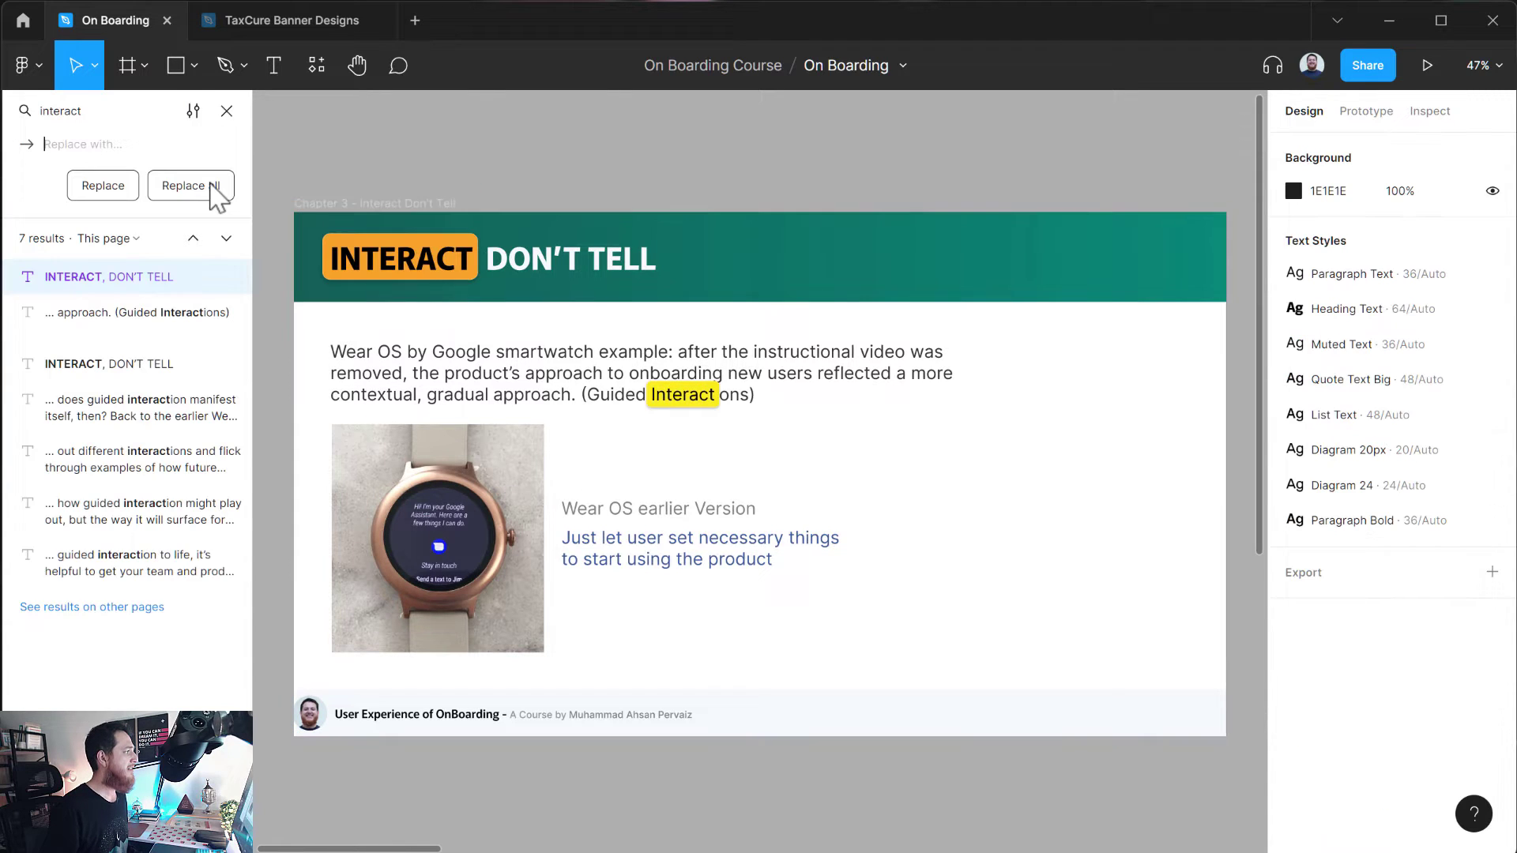
{"action": "left_click", "coordinate": [227, 111]}
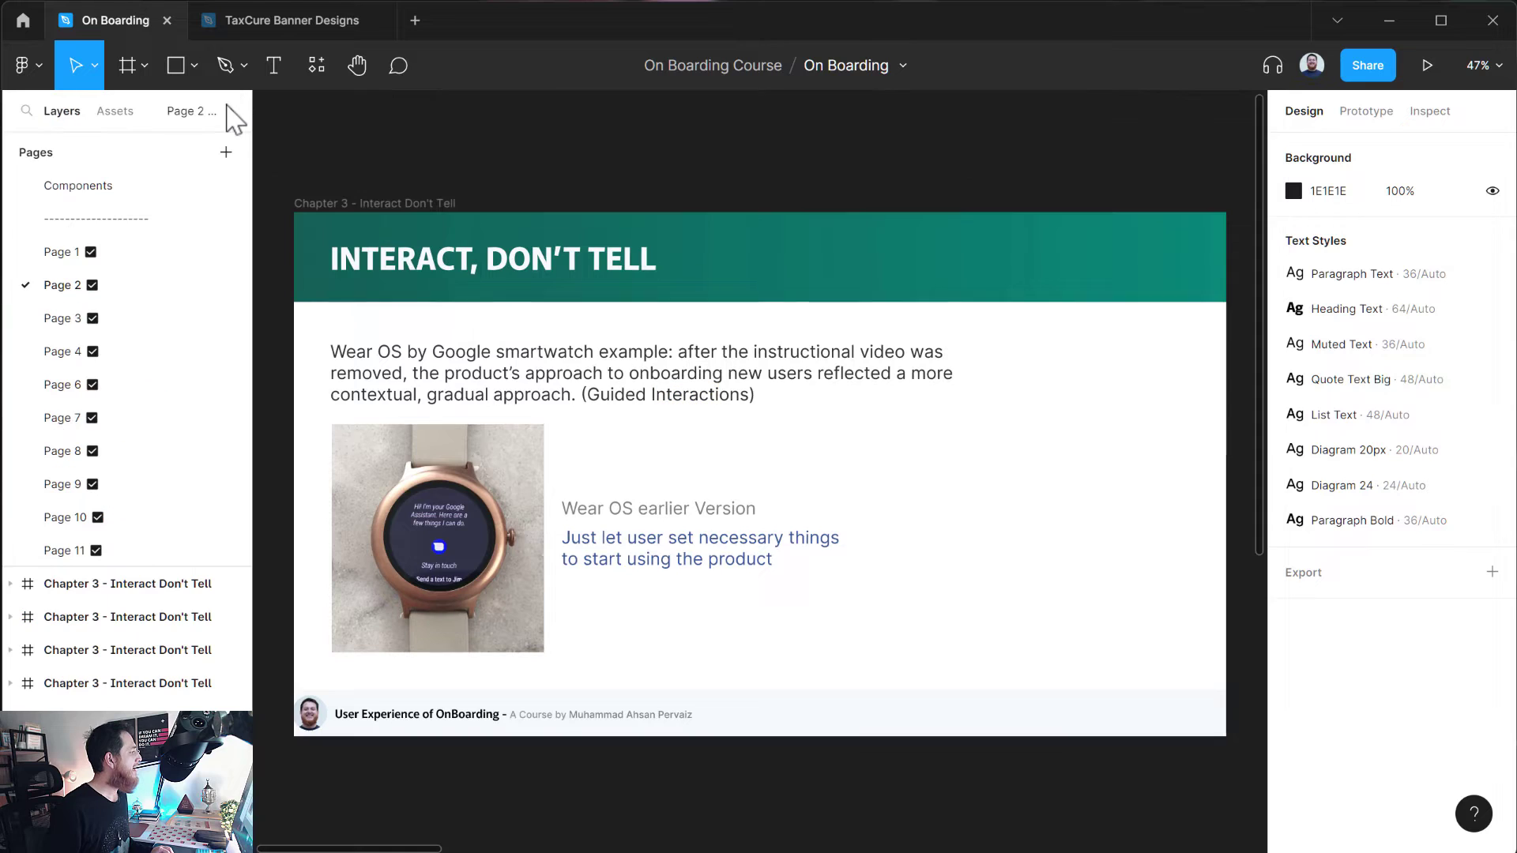
{"action": "left_click", "coordinate": [24, 113]}
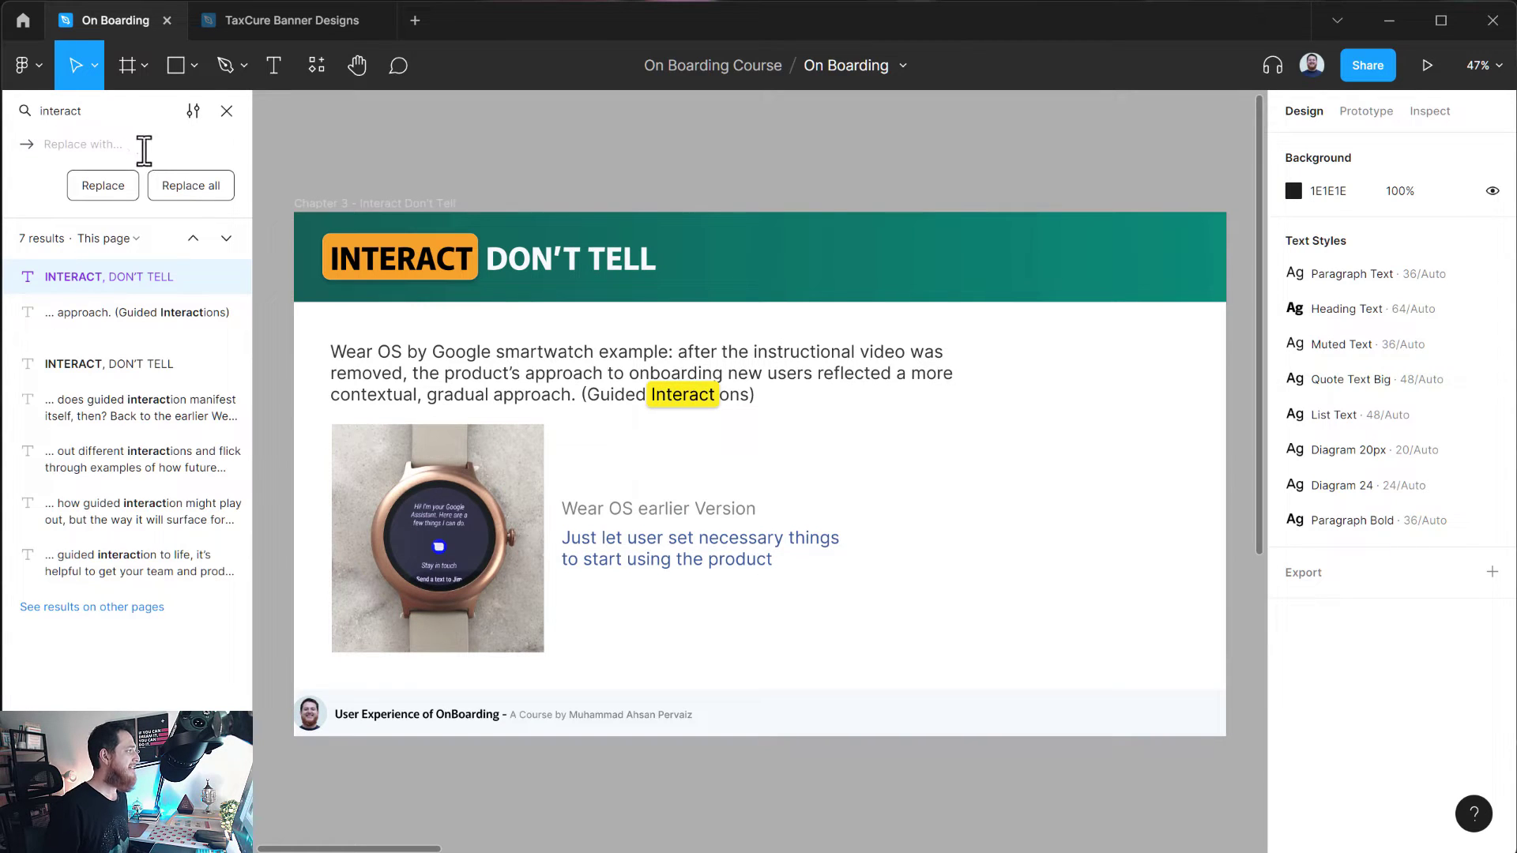
{"action": "left_click", "coordinate": [192, 115]}
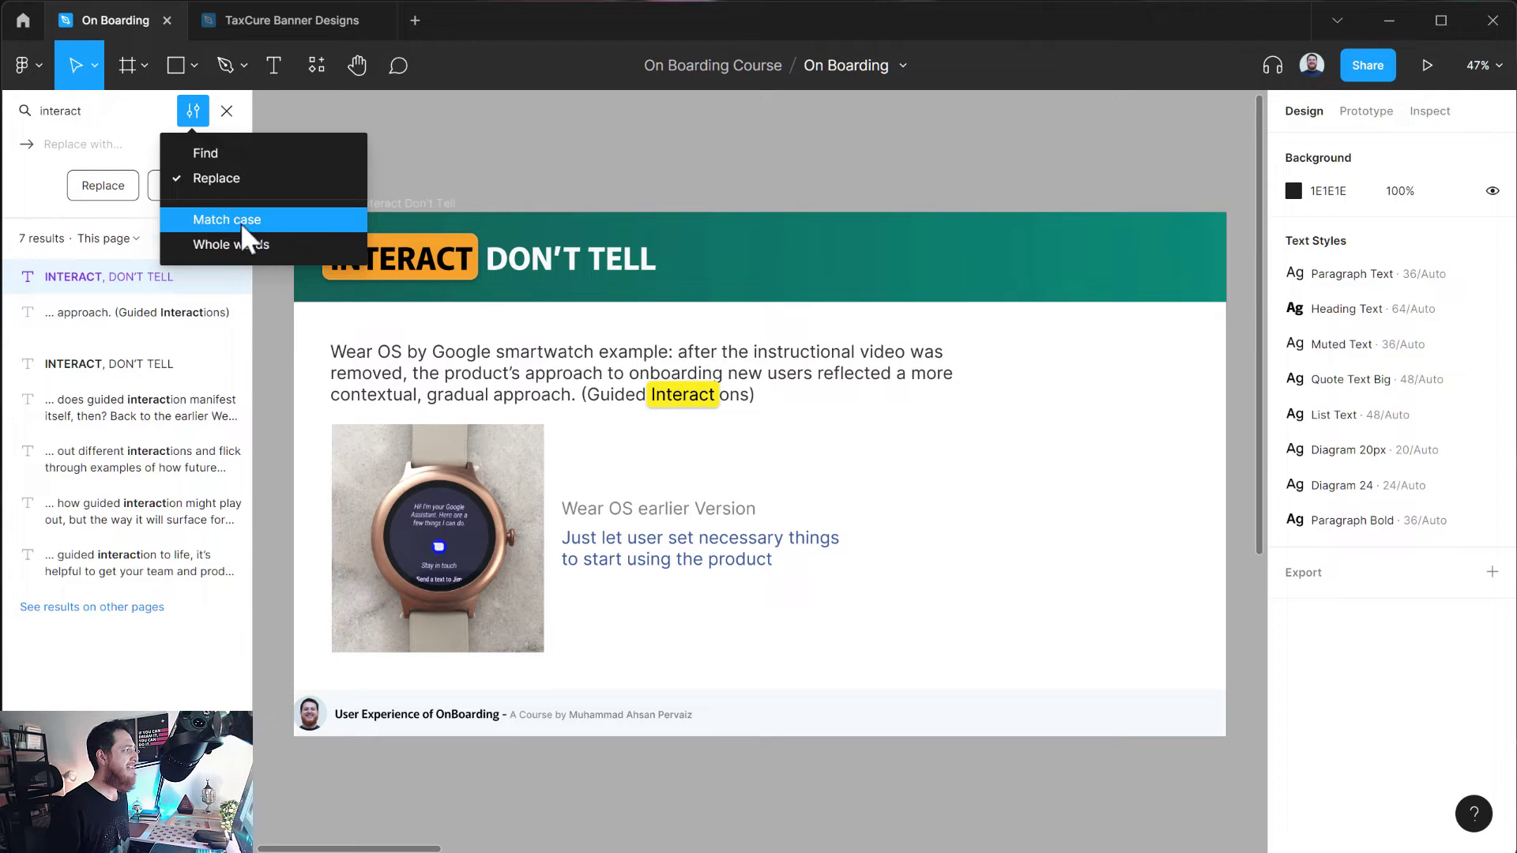
{"action": "left_click", "coordinate": [224, 167]}
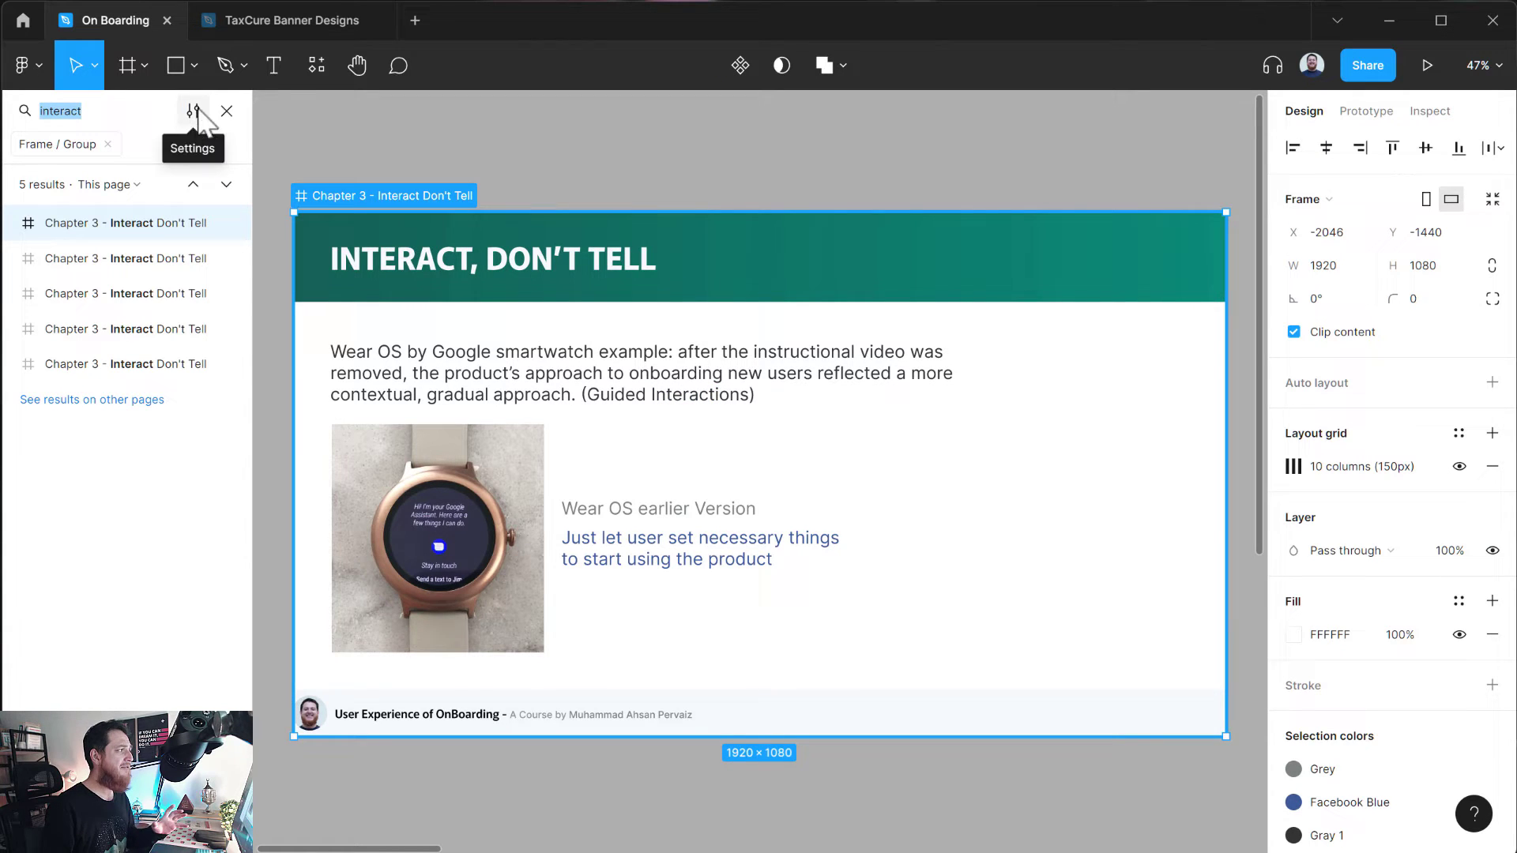
- Open the TaxCure Banner Designs file and scroll through its Banners 1000 × 250 page
{"action": "left_click", "coordinate": [253, 17]}
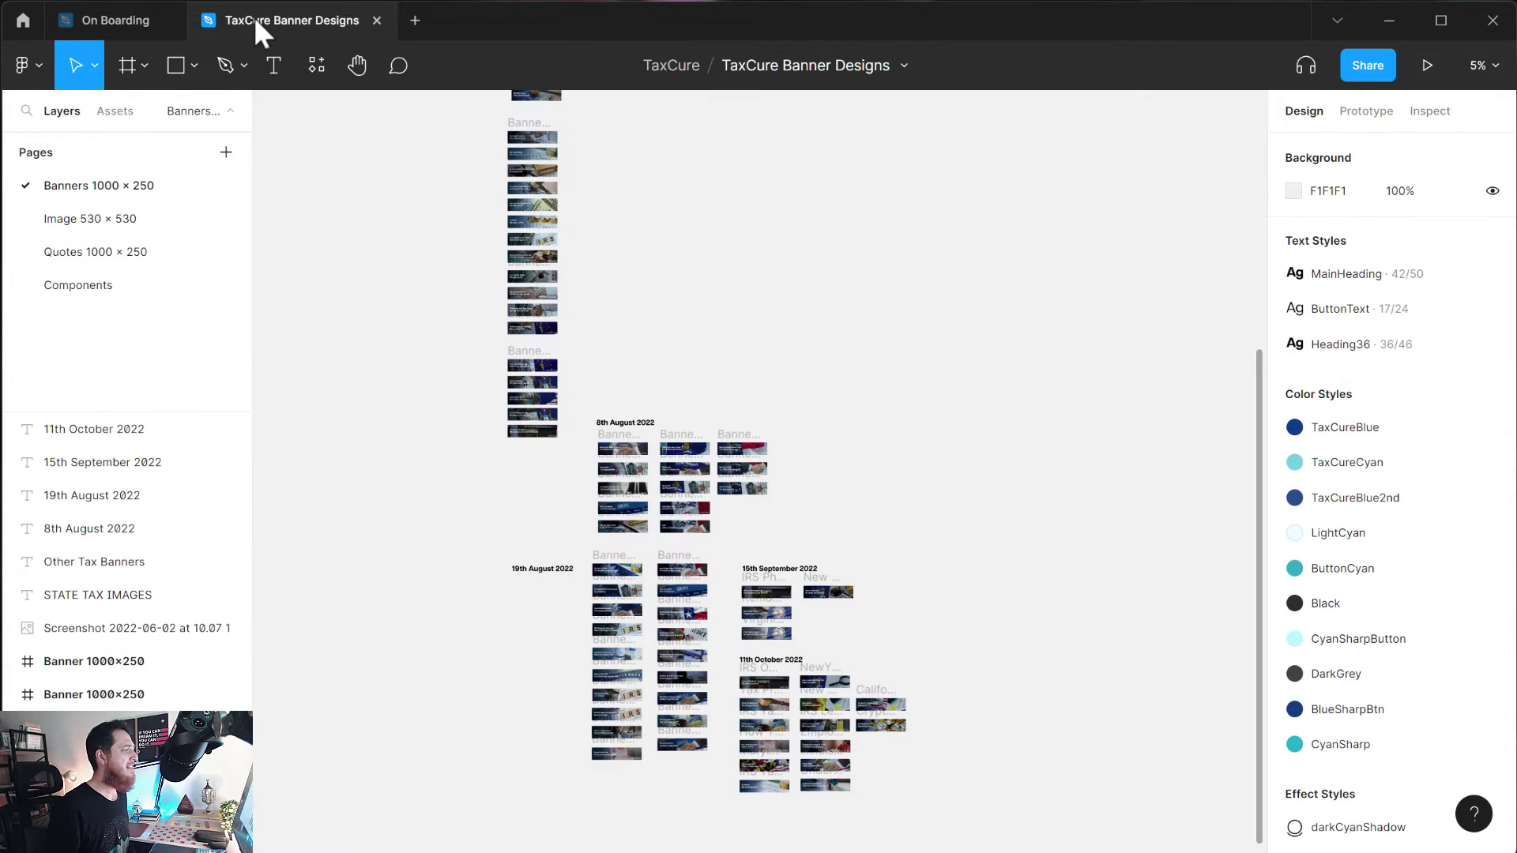
{"action": "scroll", "coordinate": [964, 581], "scroll_direction": "up", "scroll_amount": 5}
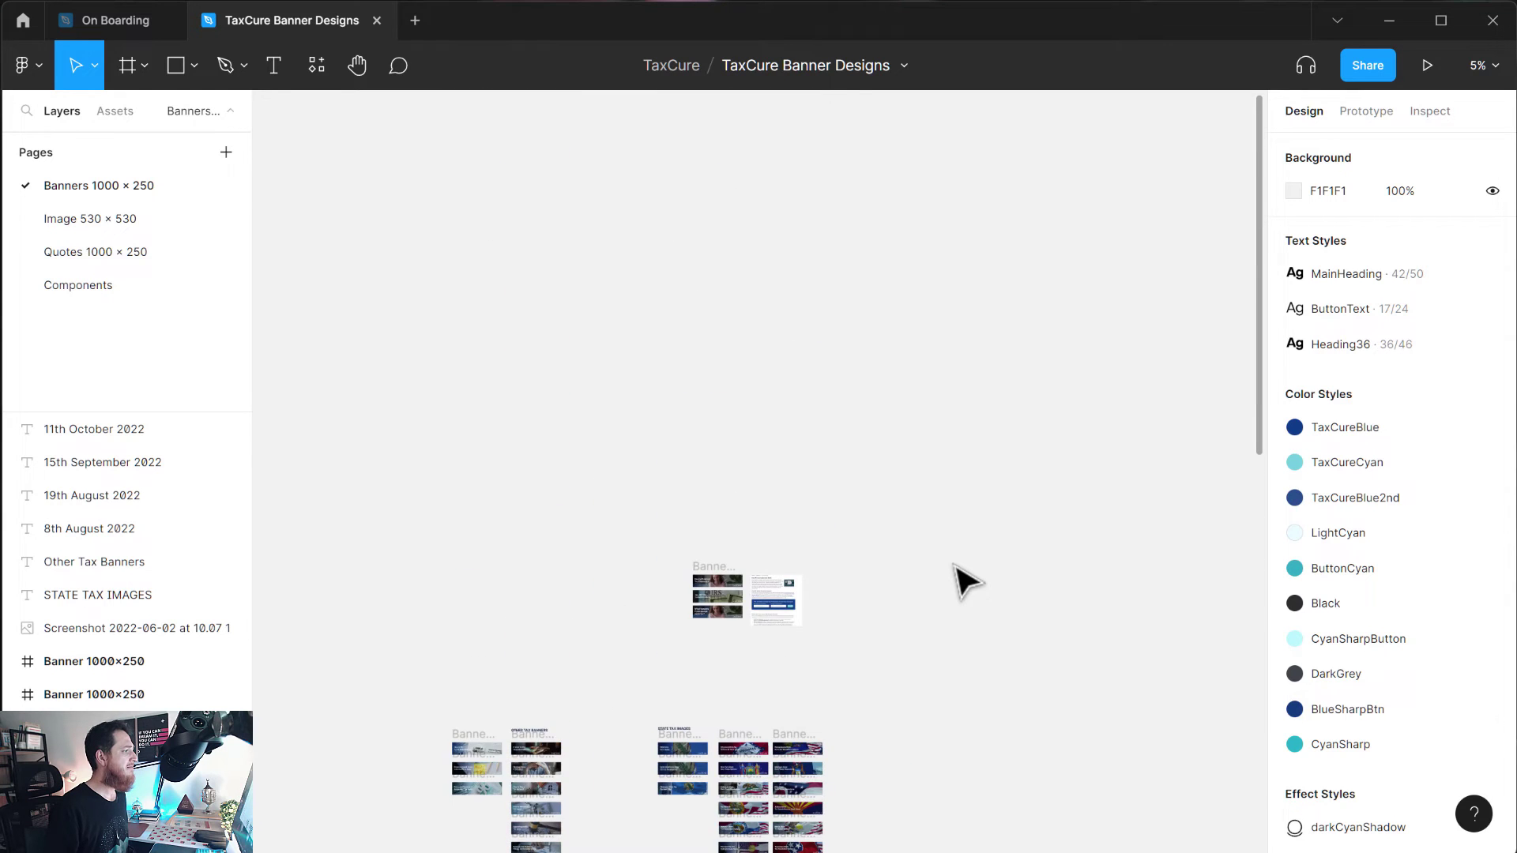
{"action": "scroll", "coordinate": [964, 581], "scroll_direction": "down", "scroll_amount": 10}
{"action": "scroll", "coordinate": [964, 581], "scroll_direction": "down", "scroll_amount": 5}
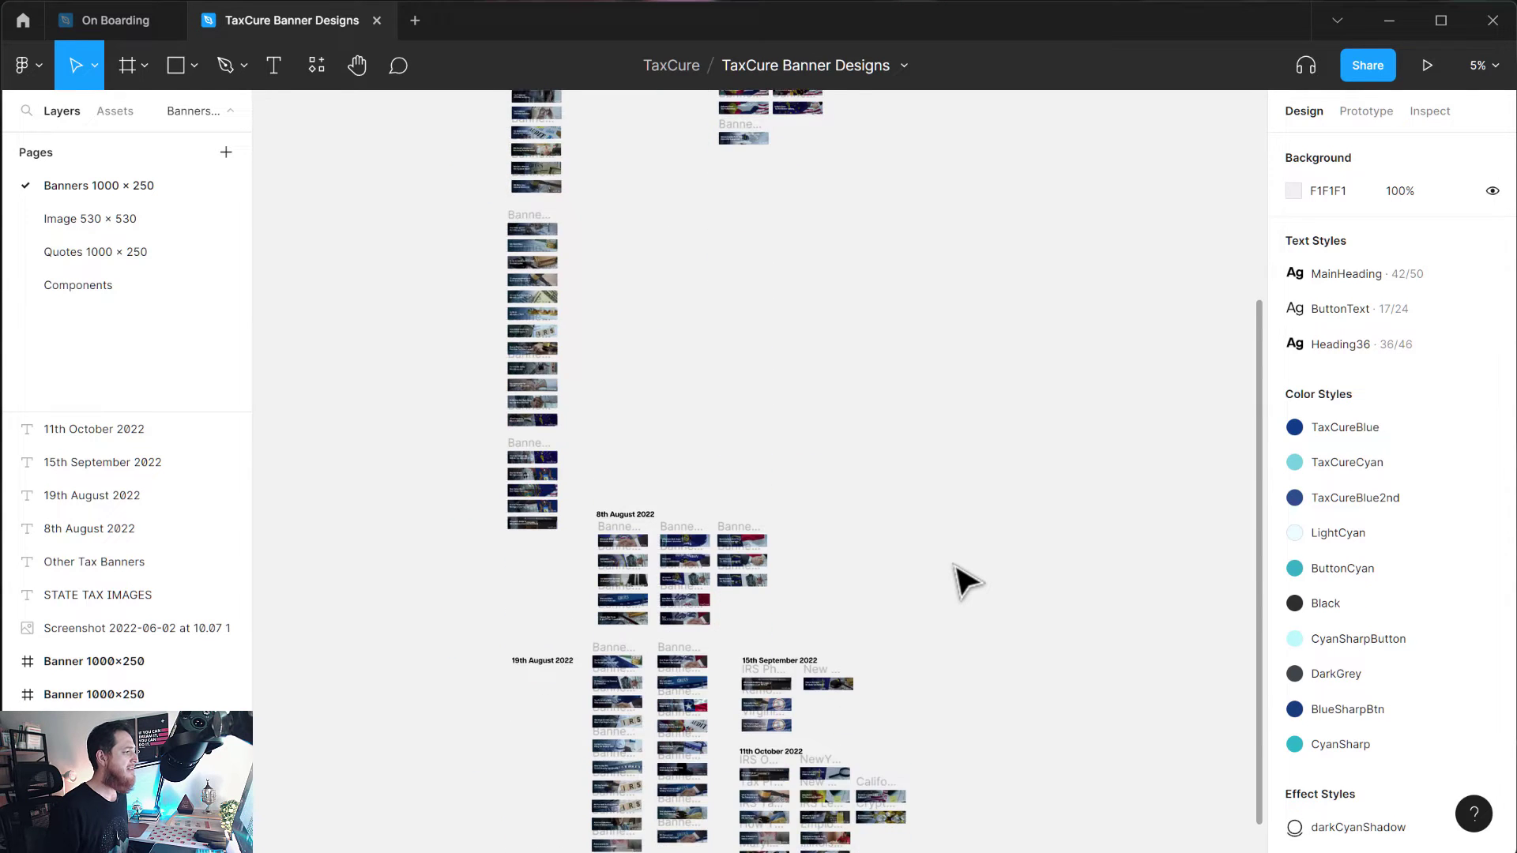
{"action": "scroll", "coordinate": [963, 580], "scroll_direction": "up", "scroll_amount": 9}
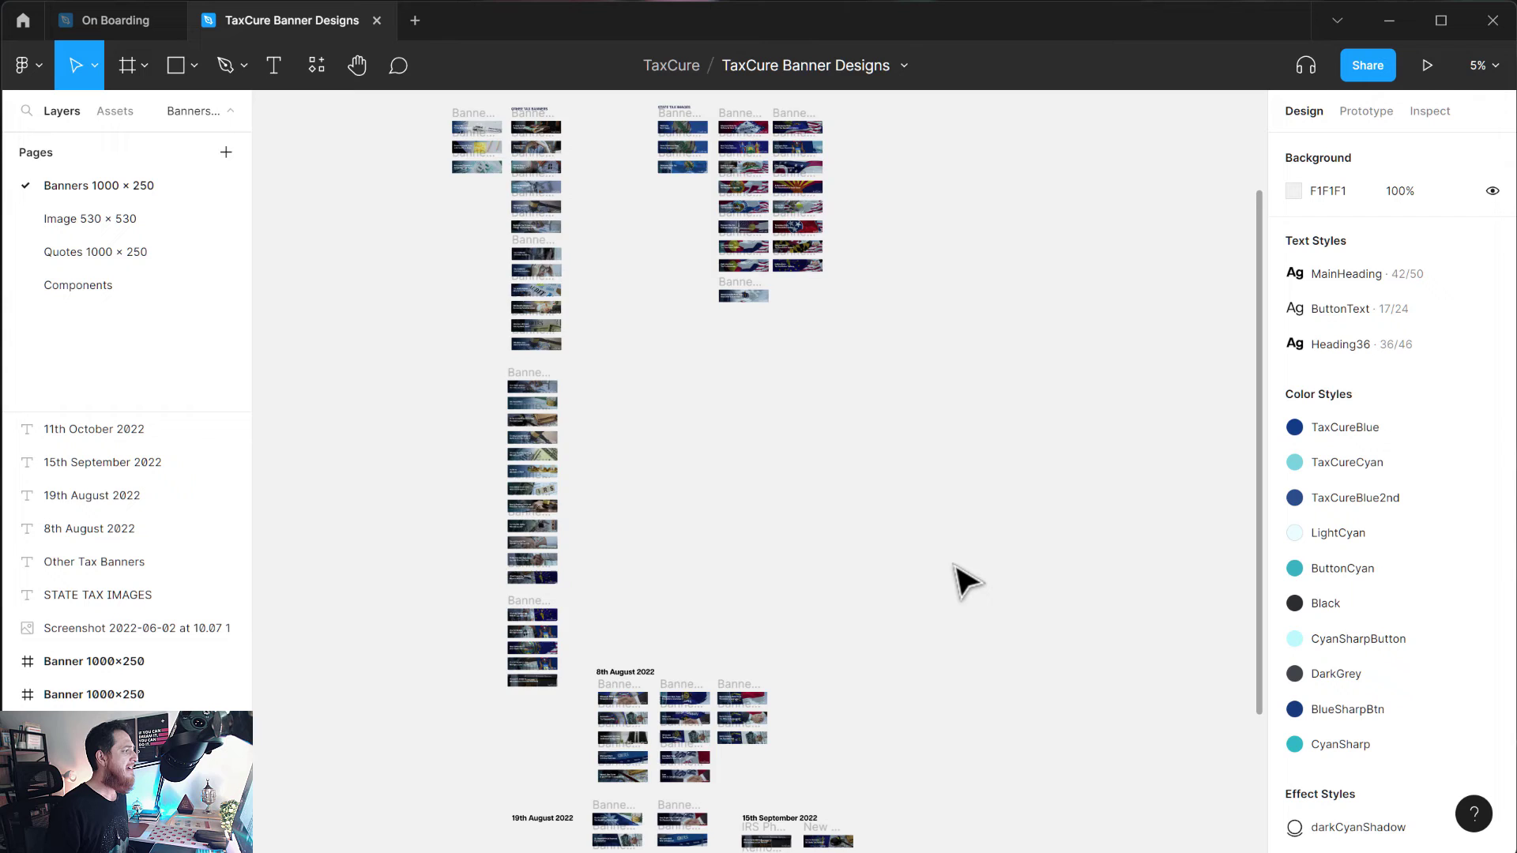
{"action": "scroll", "coordinate": [964, 581], "scroll_direction": "down", "scroll_amount": 10}
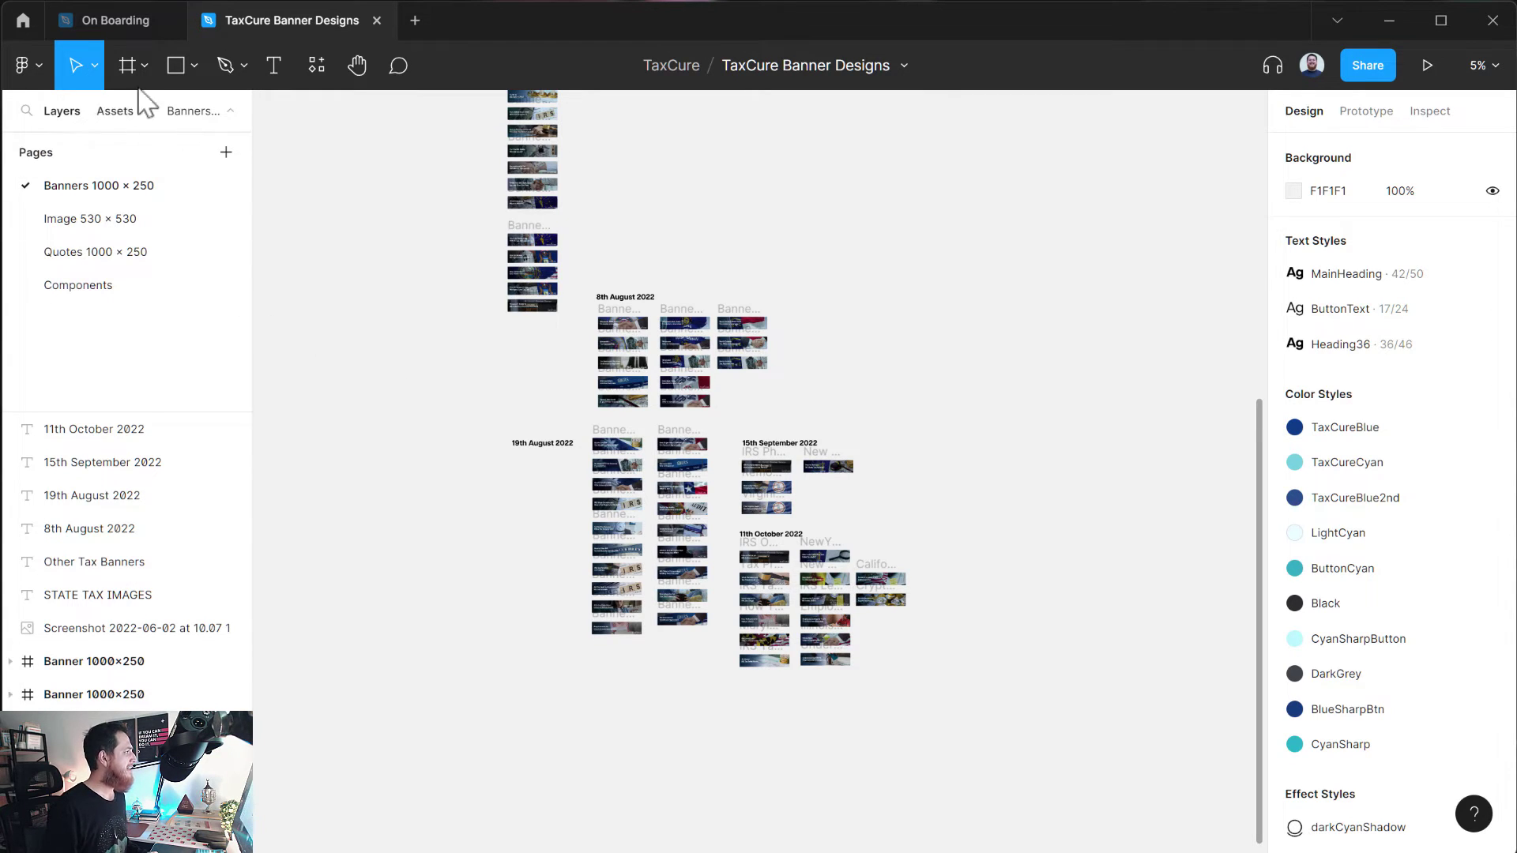
- In On Boarding, browse the Components, Diagrams and Page 2 local component folders, then close the library and search
{"action": "left_click", "coordinate": [118, 22]}
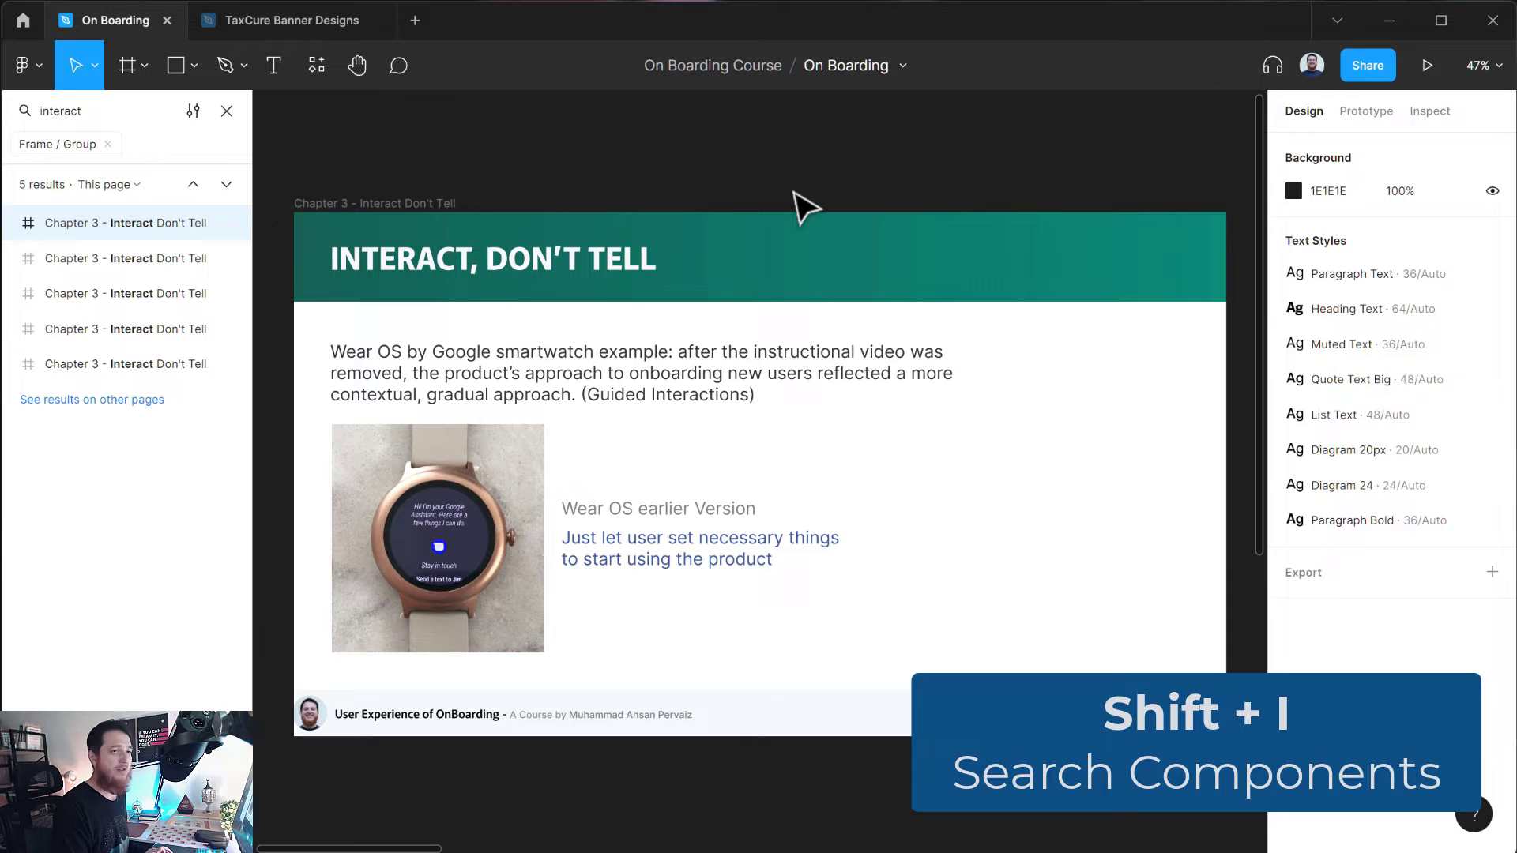
{"action": "key", "text": "shift+i"}
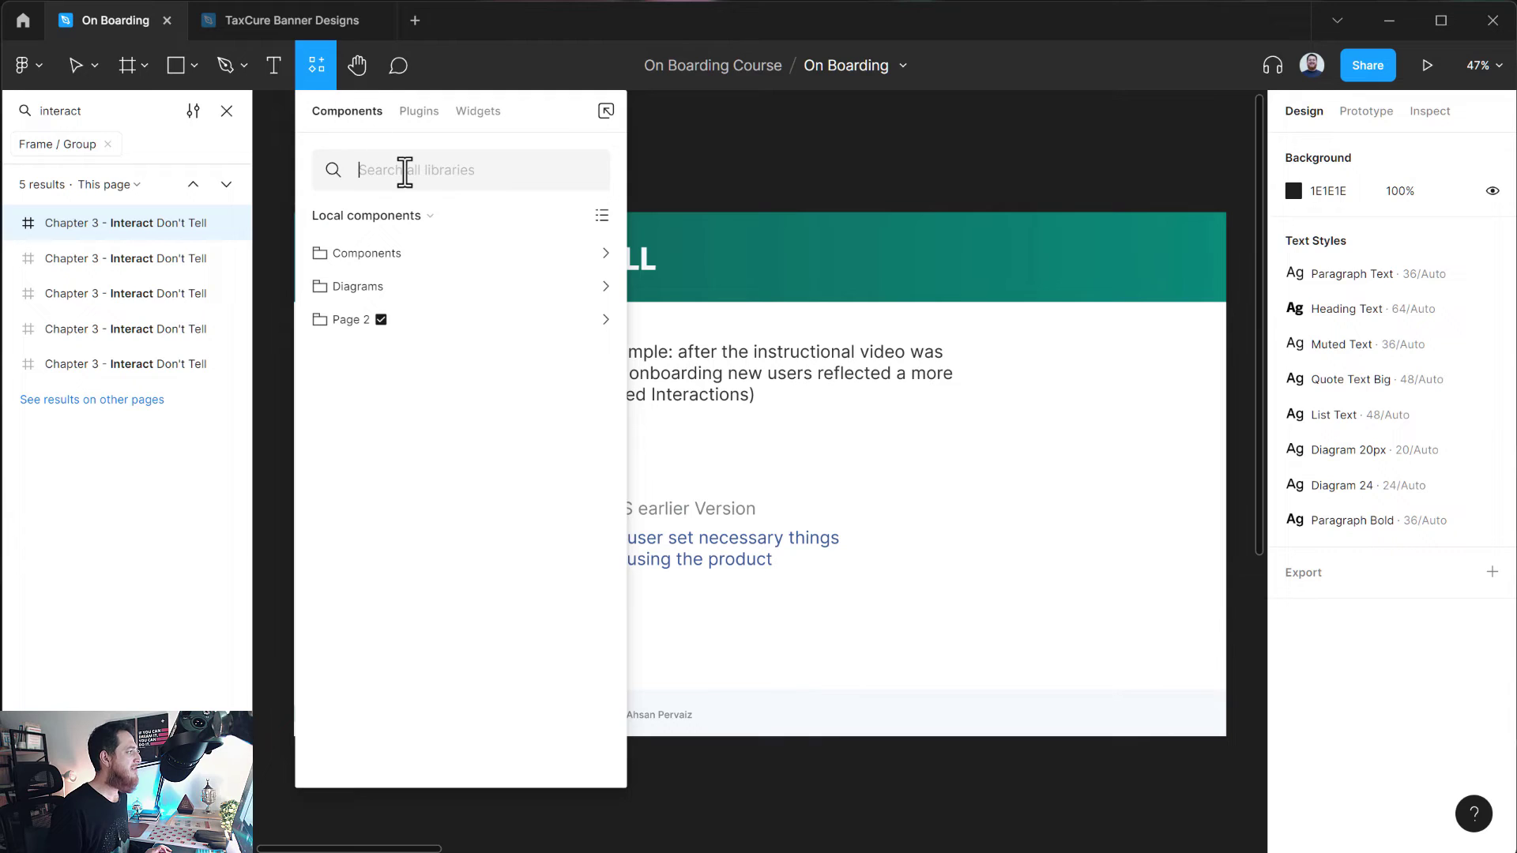
{"action": "left_click", "coordinate": [428, 253]}
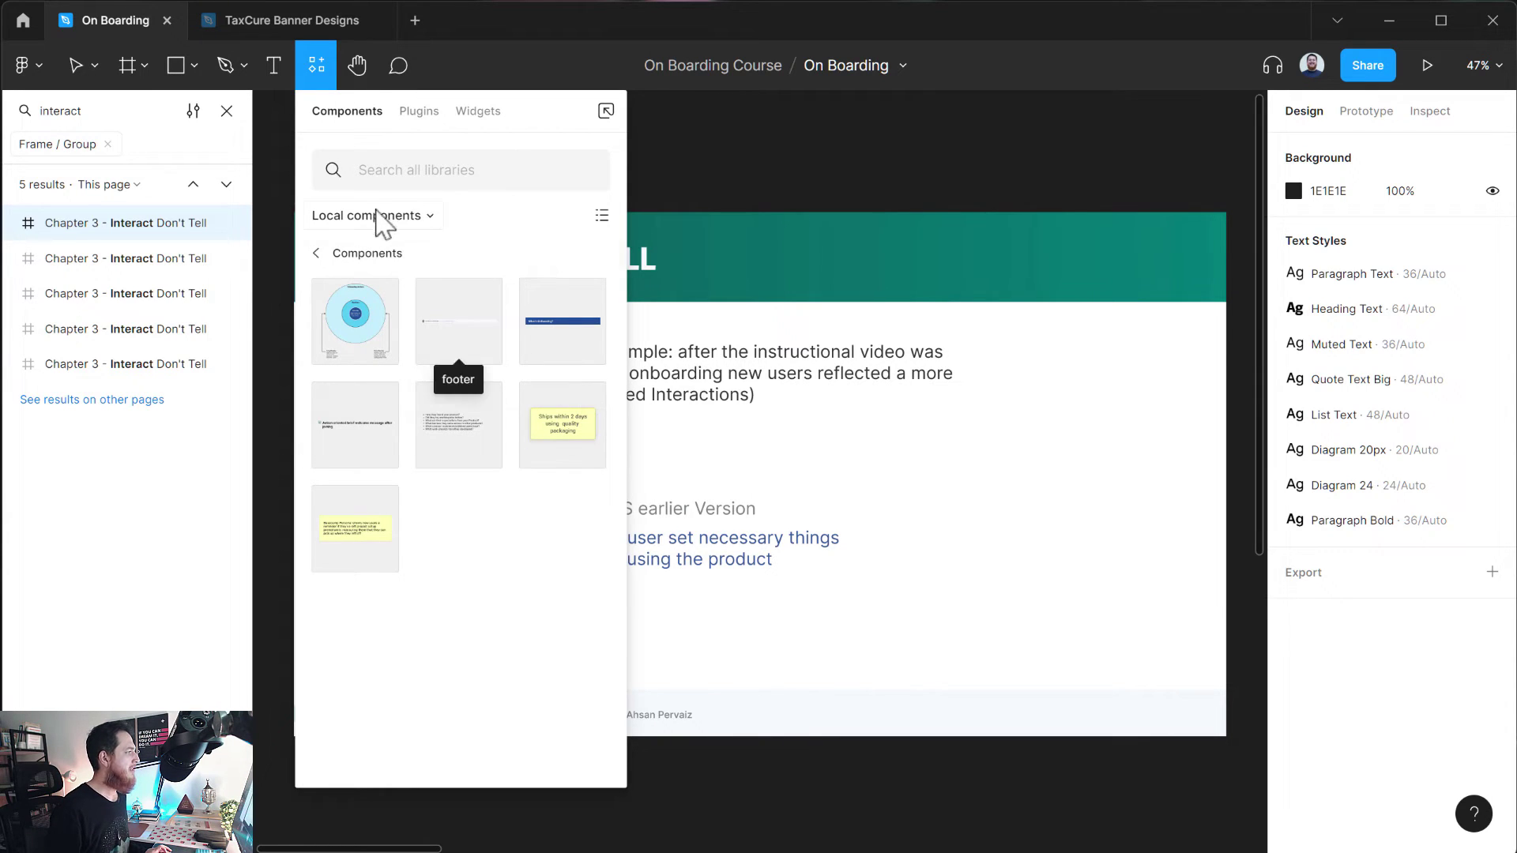
{"action": "left_click", "coordinate": [317, 253]}
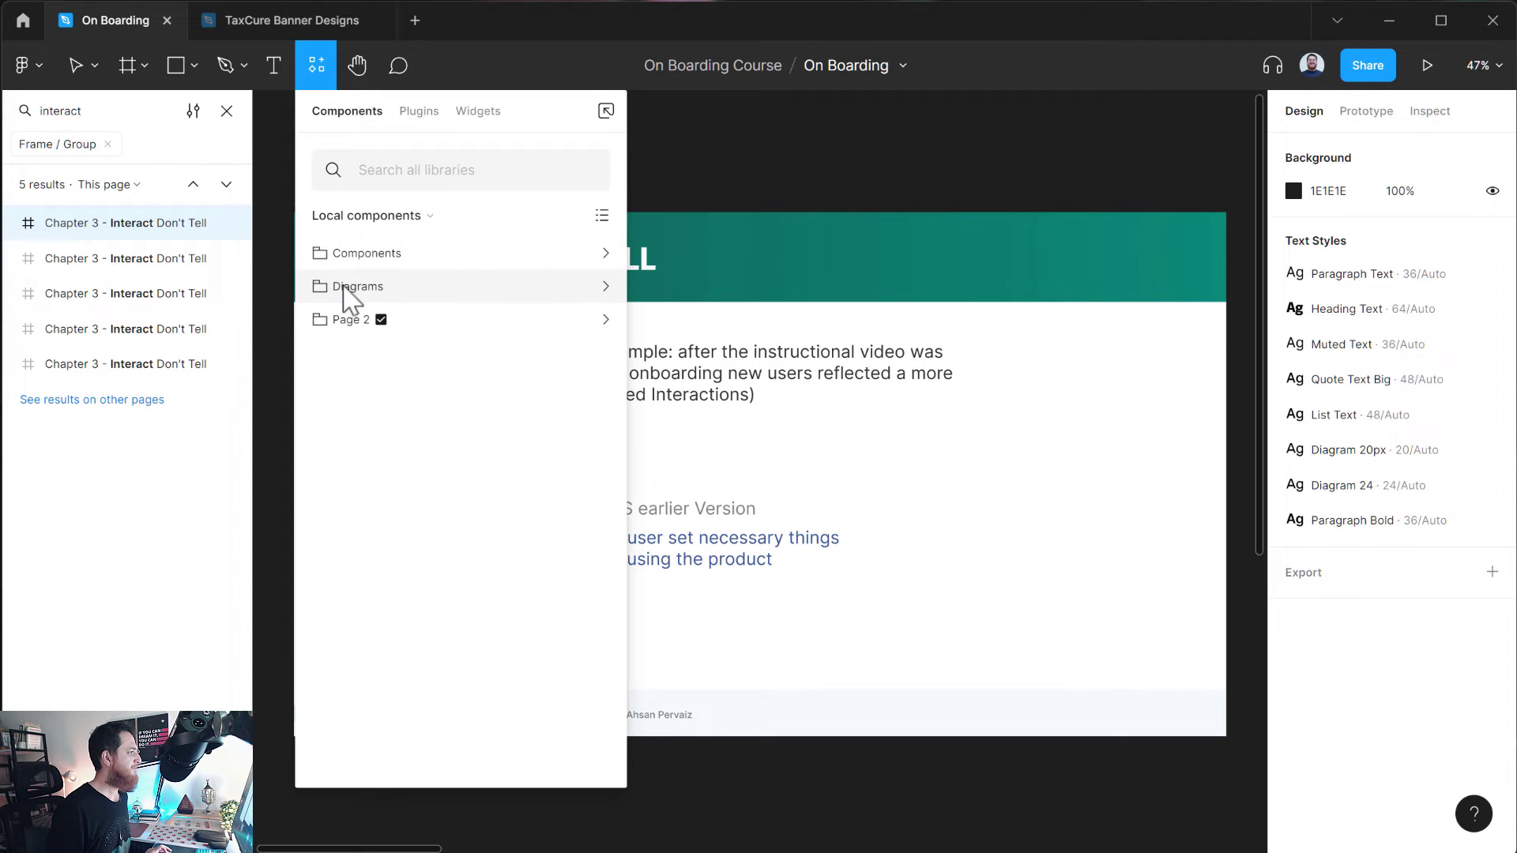
{"action": "left_click", "coordinate": [340, 287]}
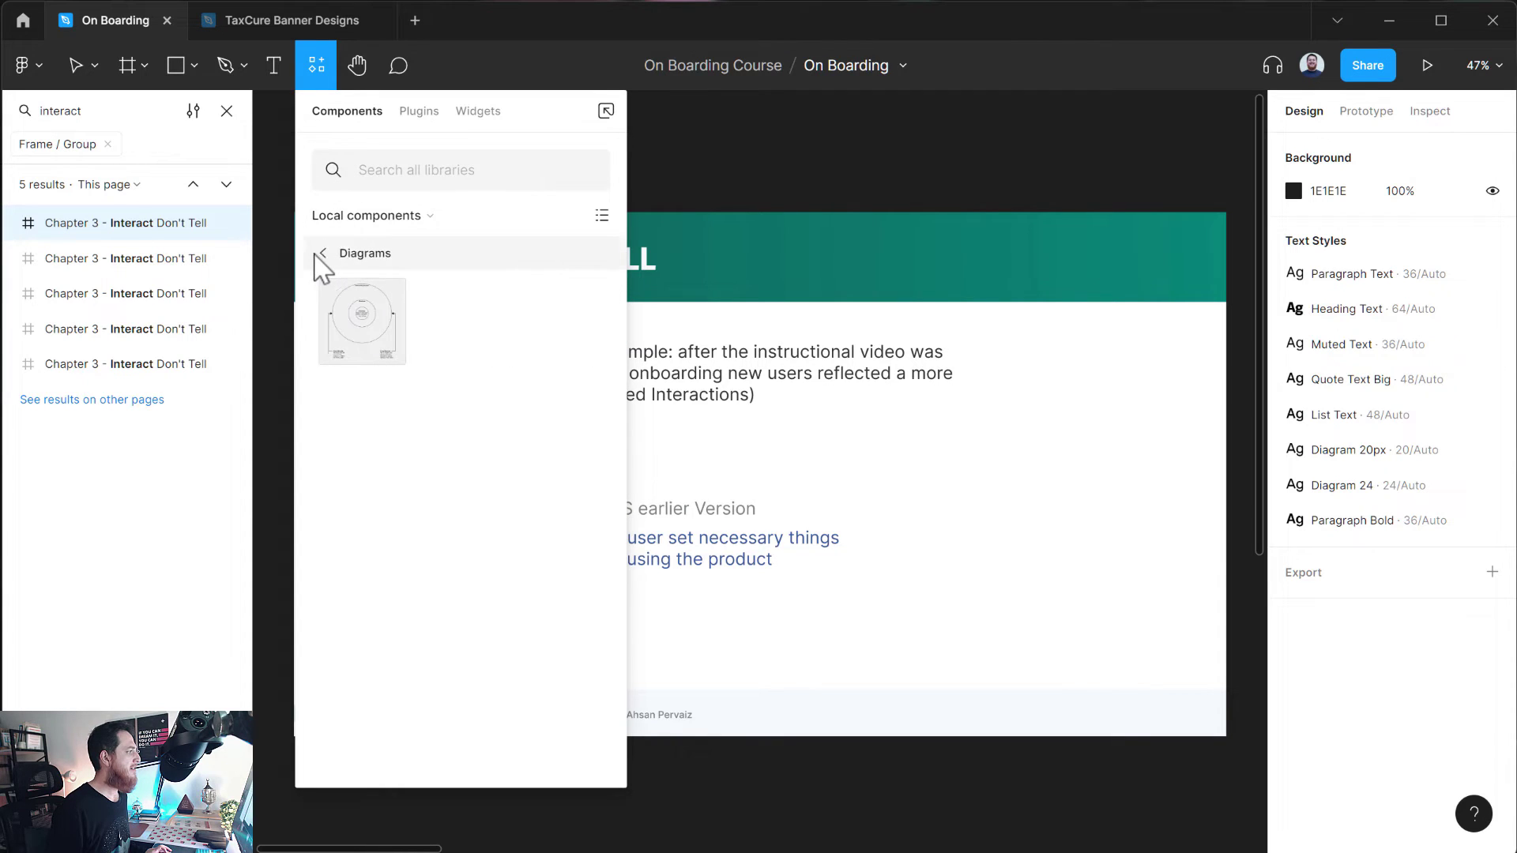
{"action": "left_click", "coordinate": [318, 254]}
{"action": "left_click", "coordinate": [339, 319]}
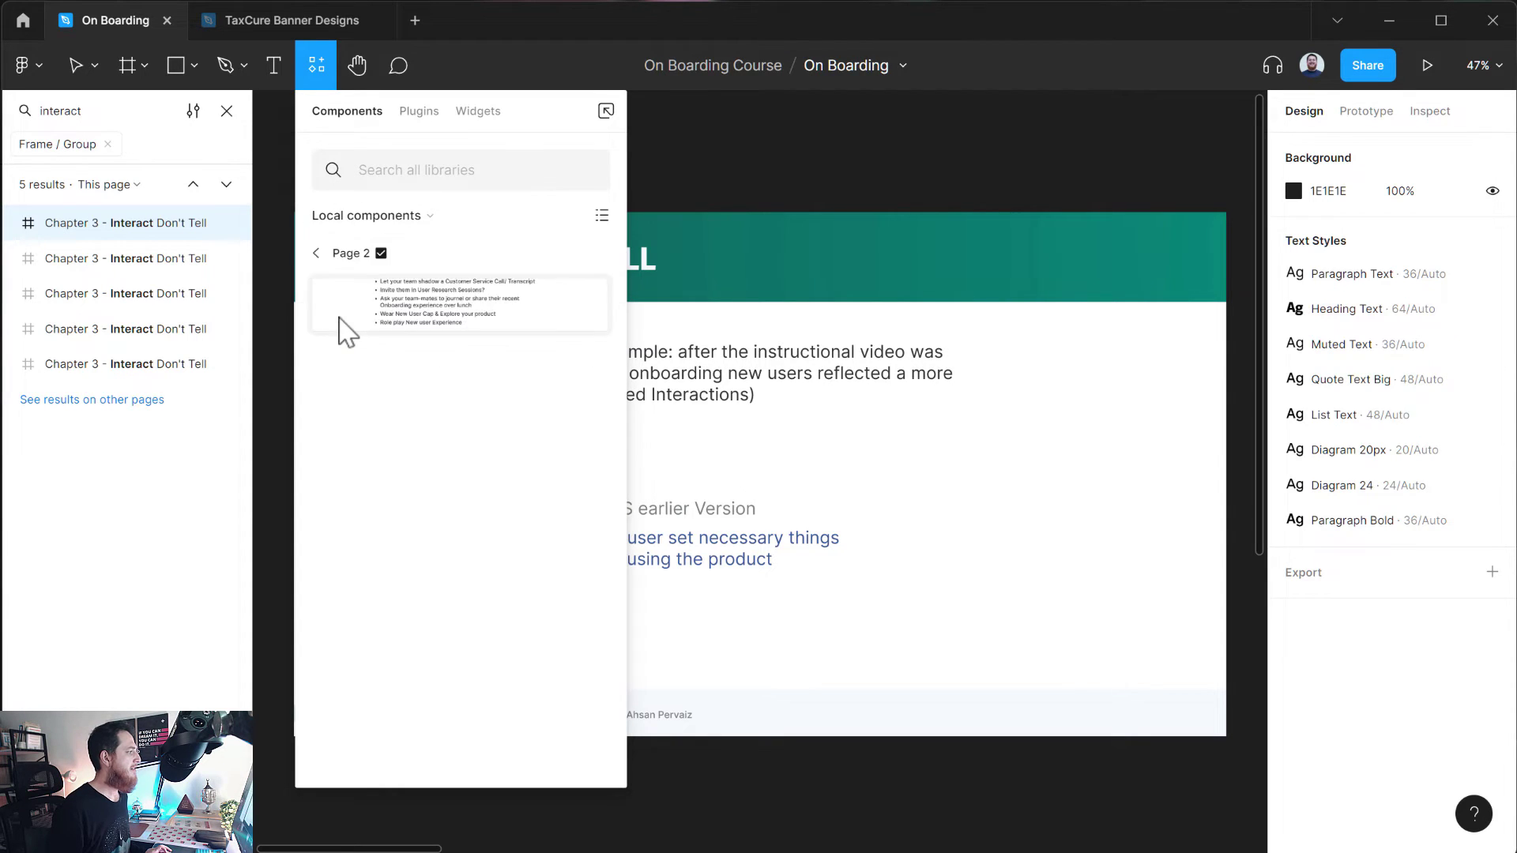
{"action": "left_click", "coordinate": [318, 254]}
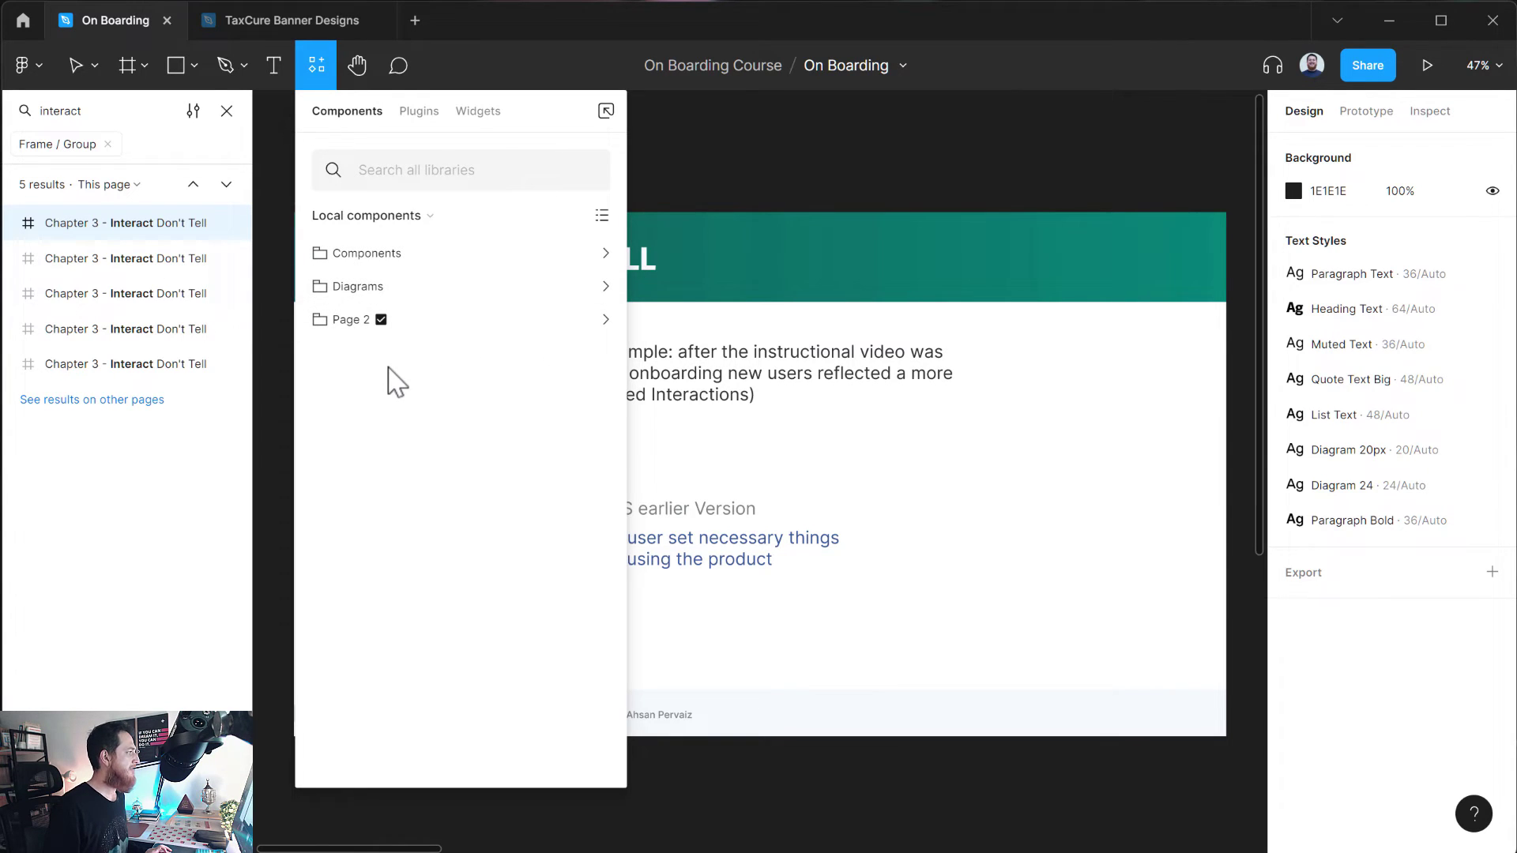
{"action": "left_click", "coordinate": [227, 112]}
{"action": "left_click", "coordinate": [227, 112]}
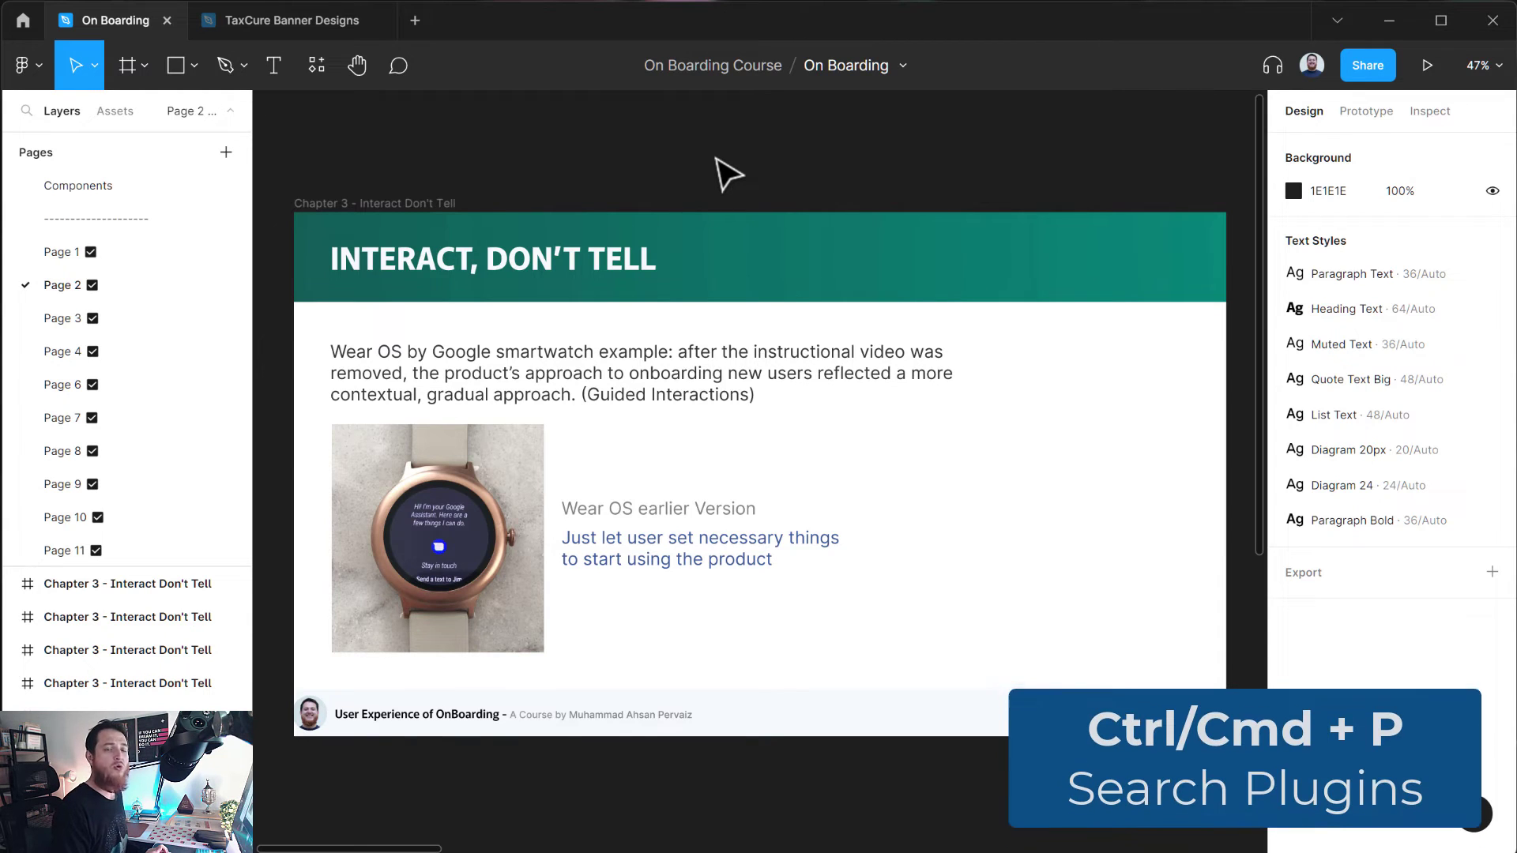
- Use the Ctrl+P quick search to insert Lucide Icons' airplay icon onto the slide
{"action": "key", "text": "ctrl+p"}
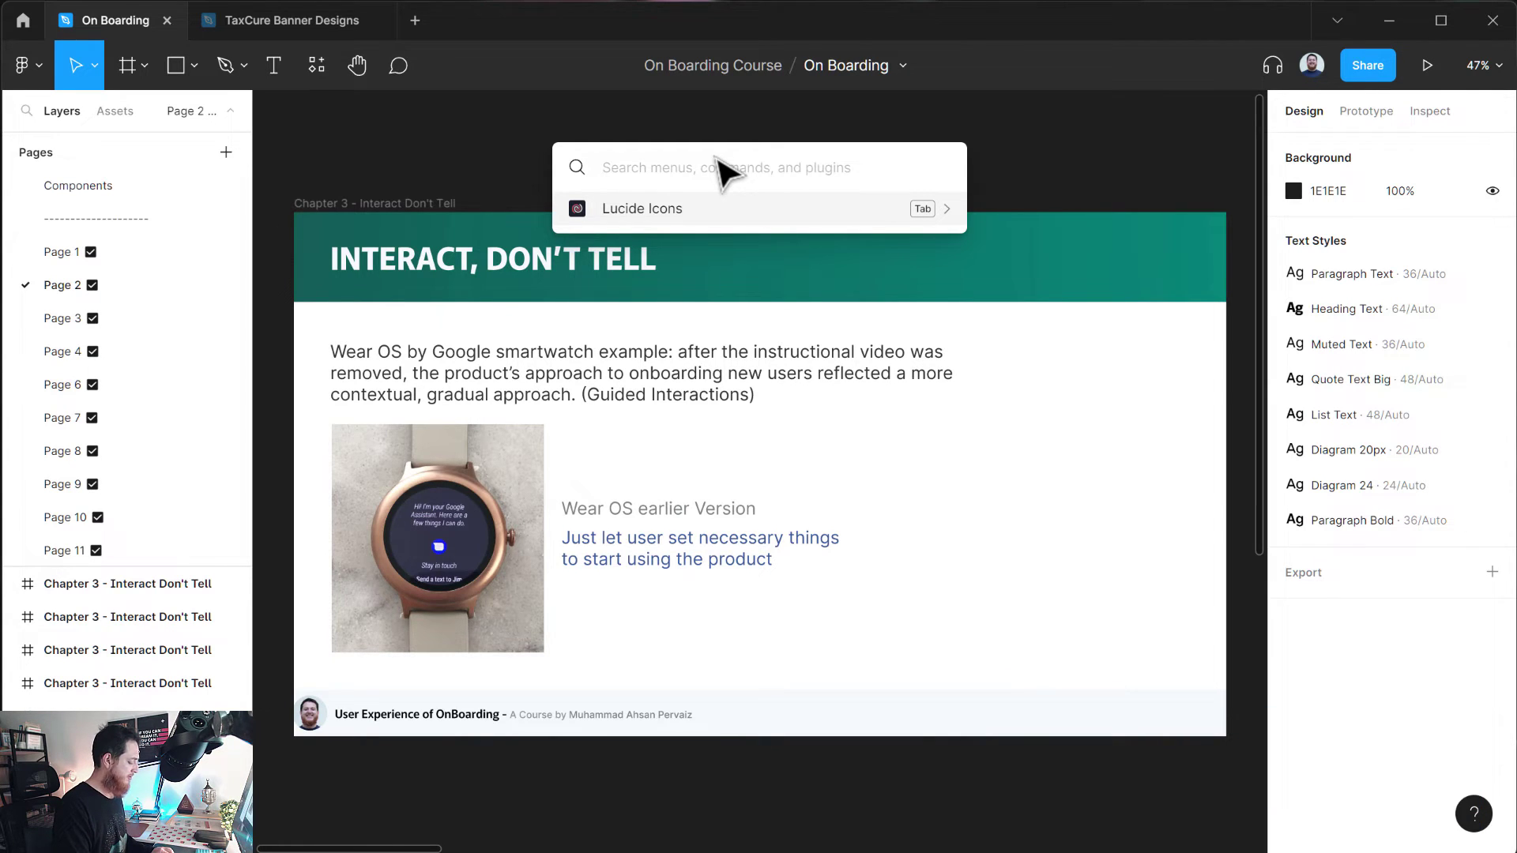
{"action": "type", "text": "icon"}
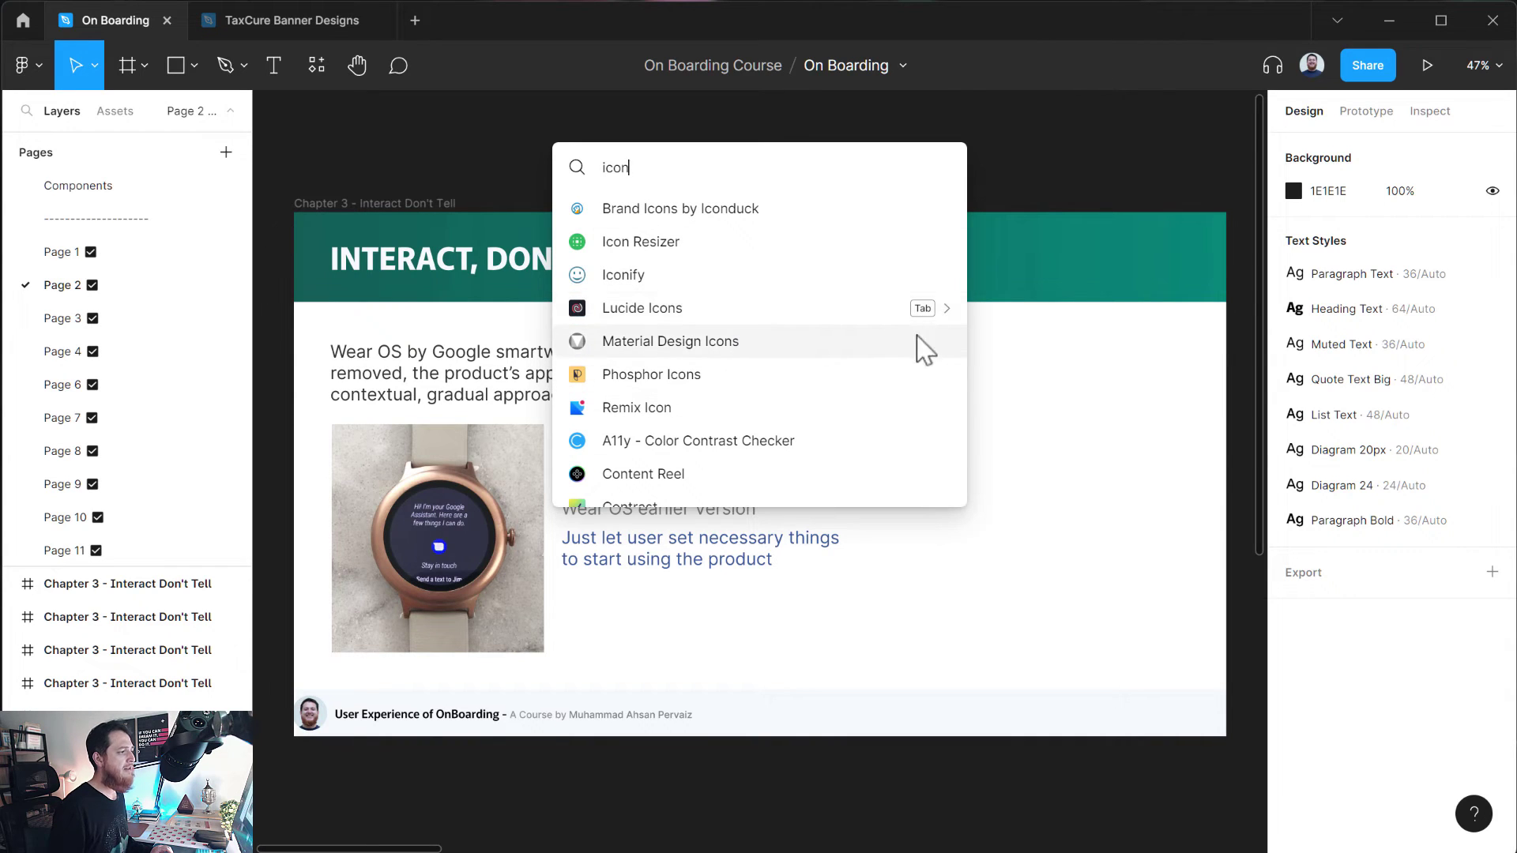
{"action": "left_click", "coordinate": [926, 316]}
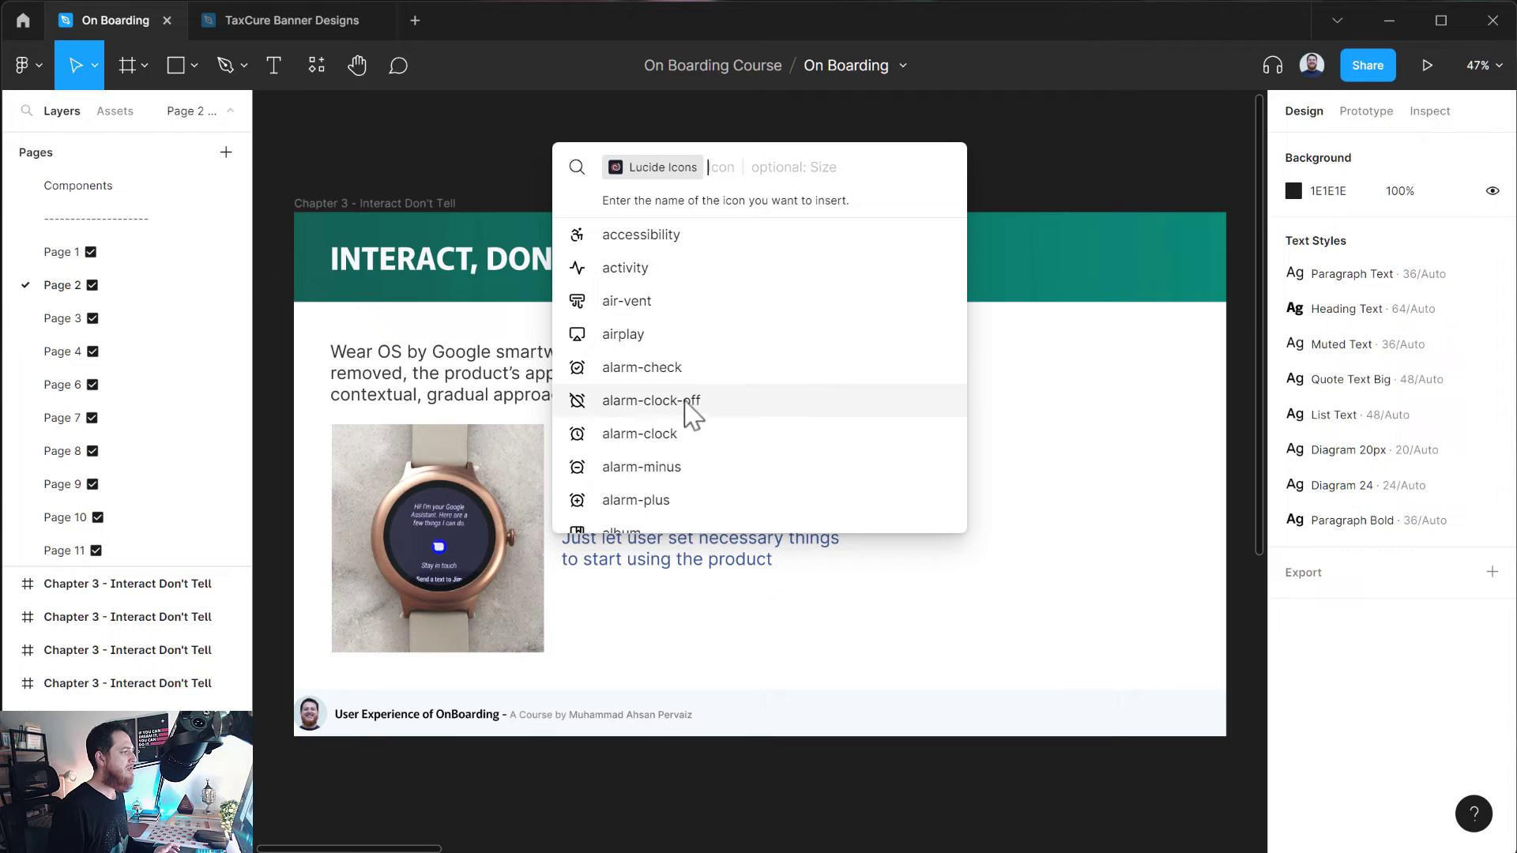
{"action": "left_click", "coordinate": [639, 338]}
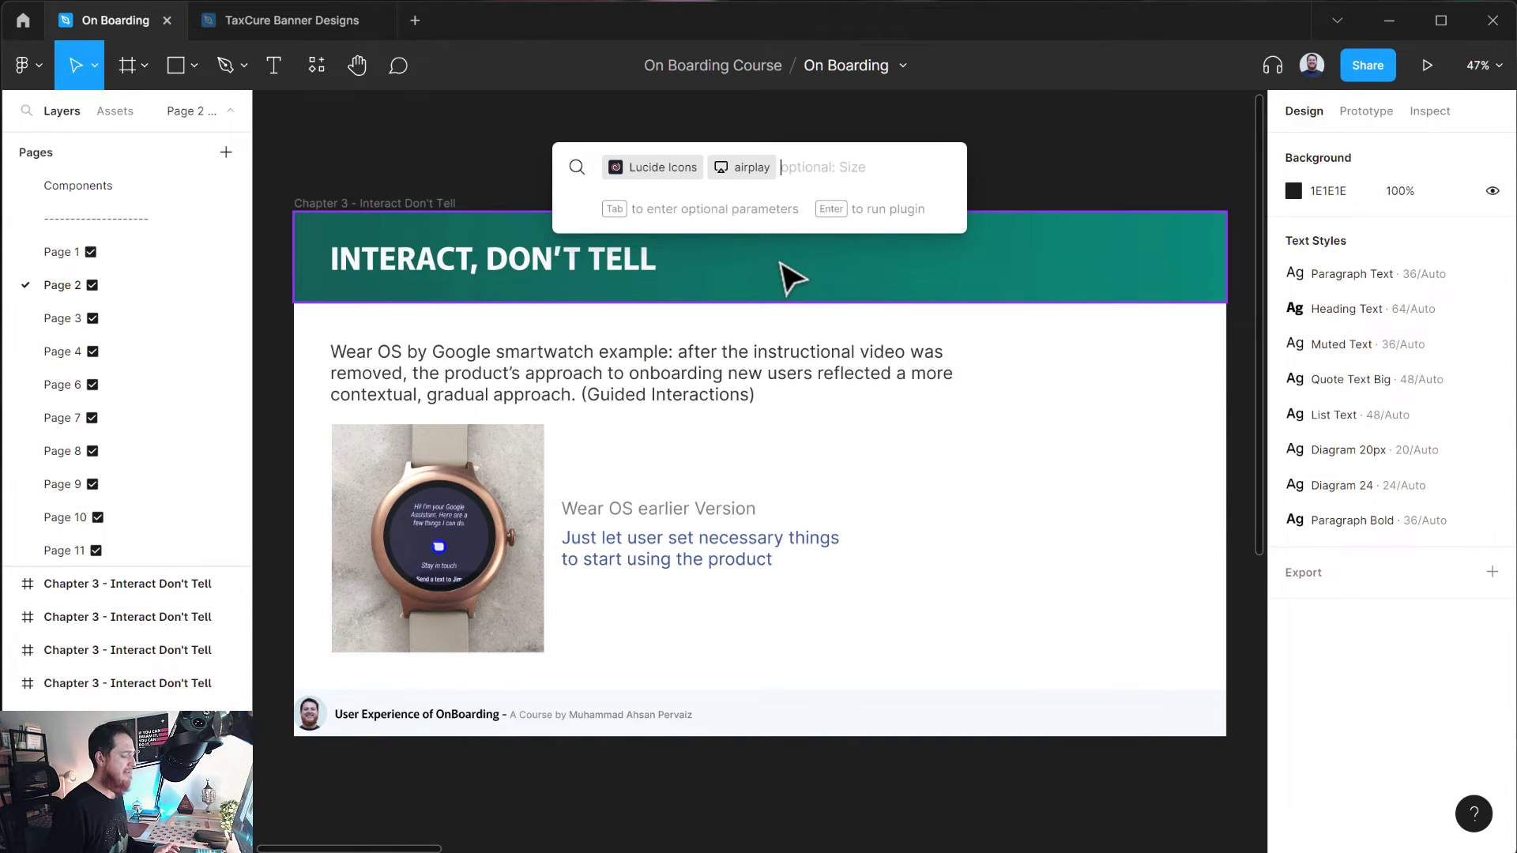
{"action": "key", "text": "Return"}
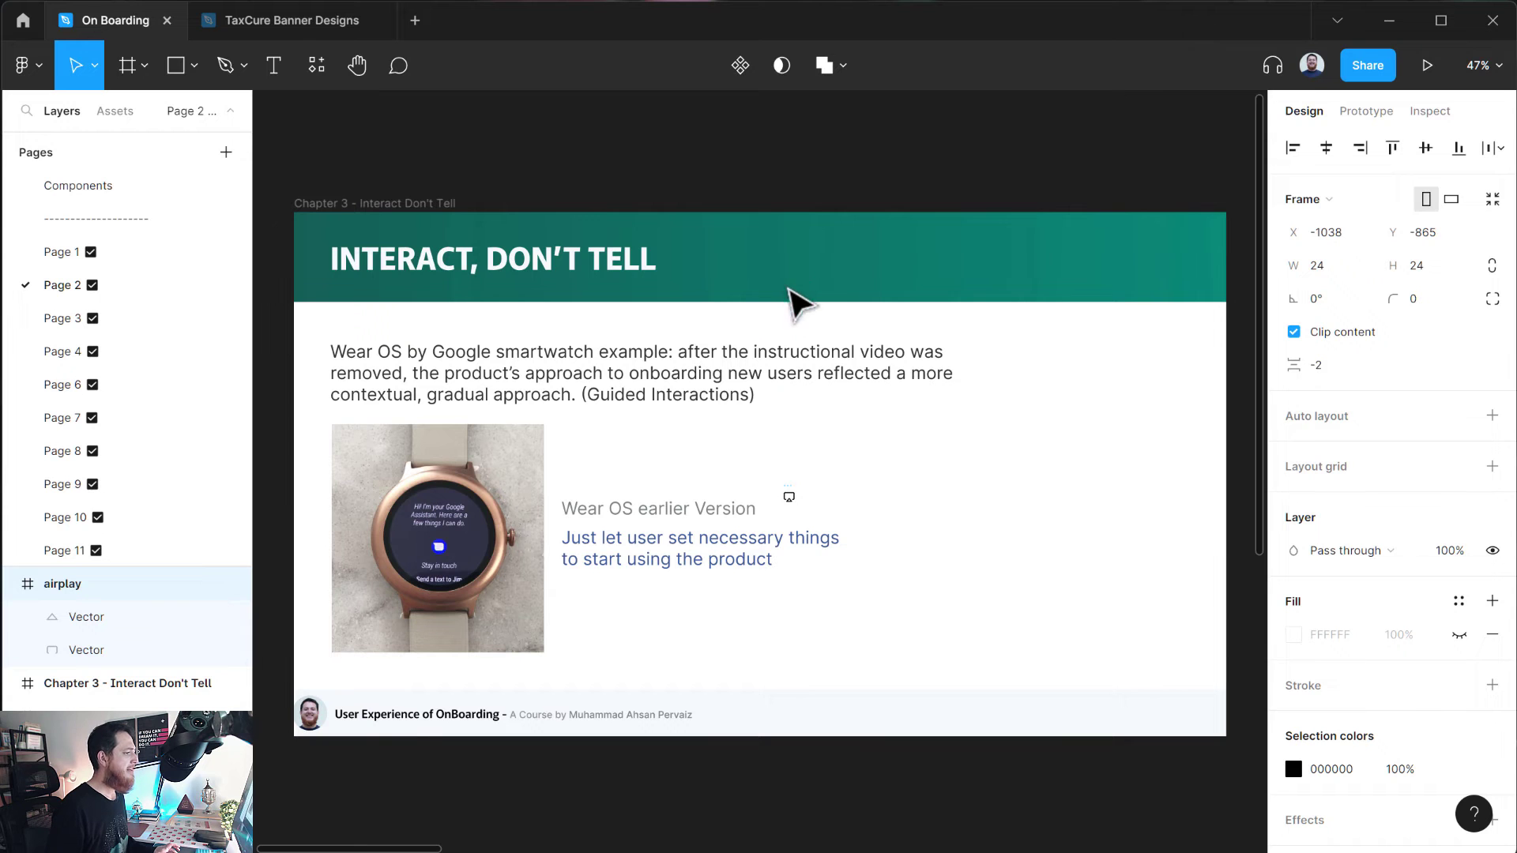
- Delete the 24×24 airplay icon from the Interact, Don't Tell slide
{"action": "key", "text": "Delete"}
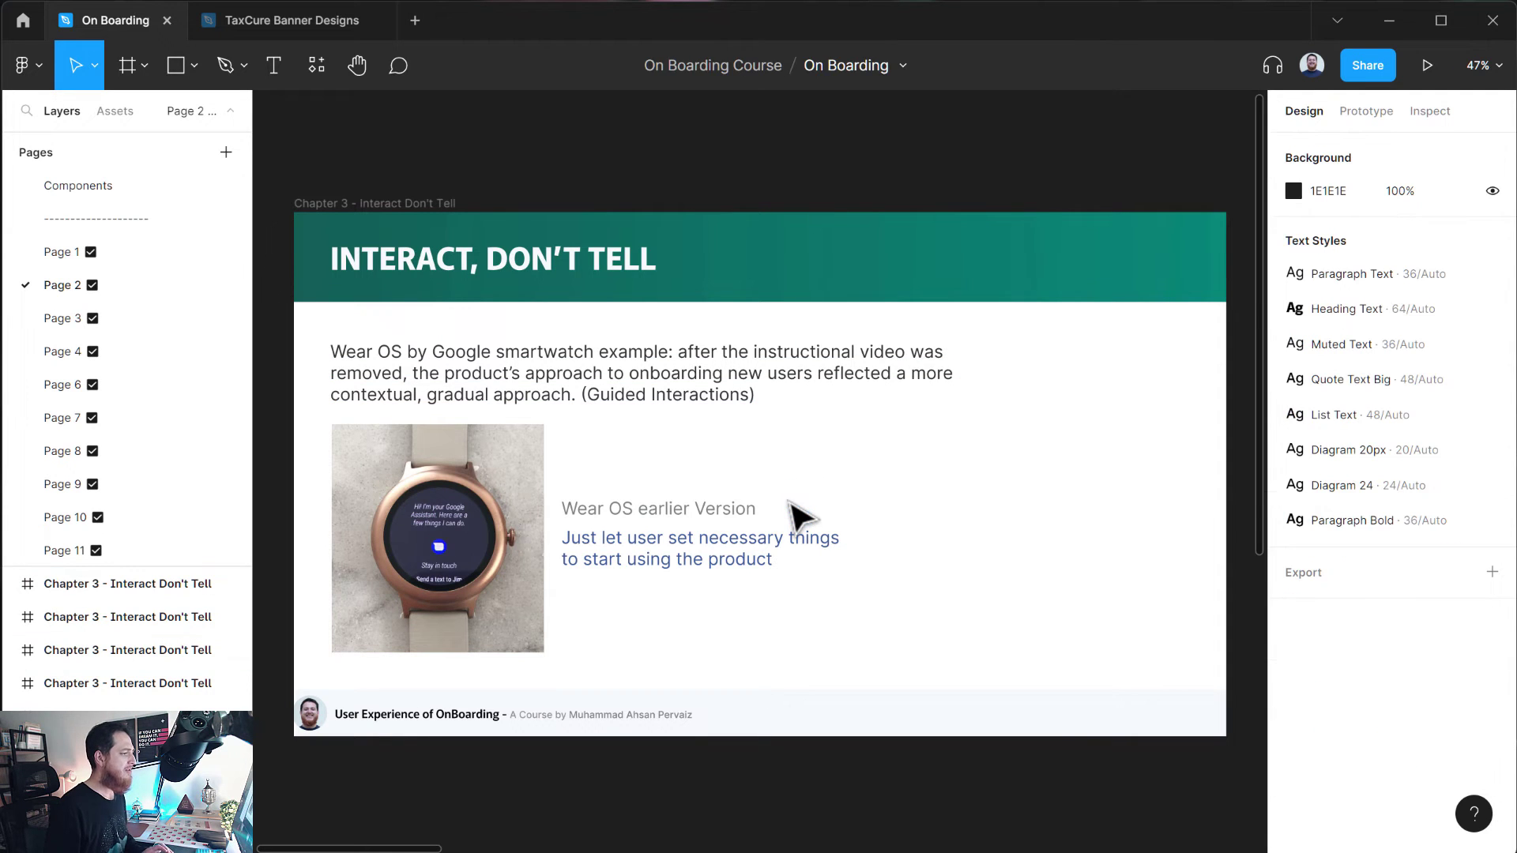